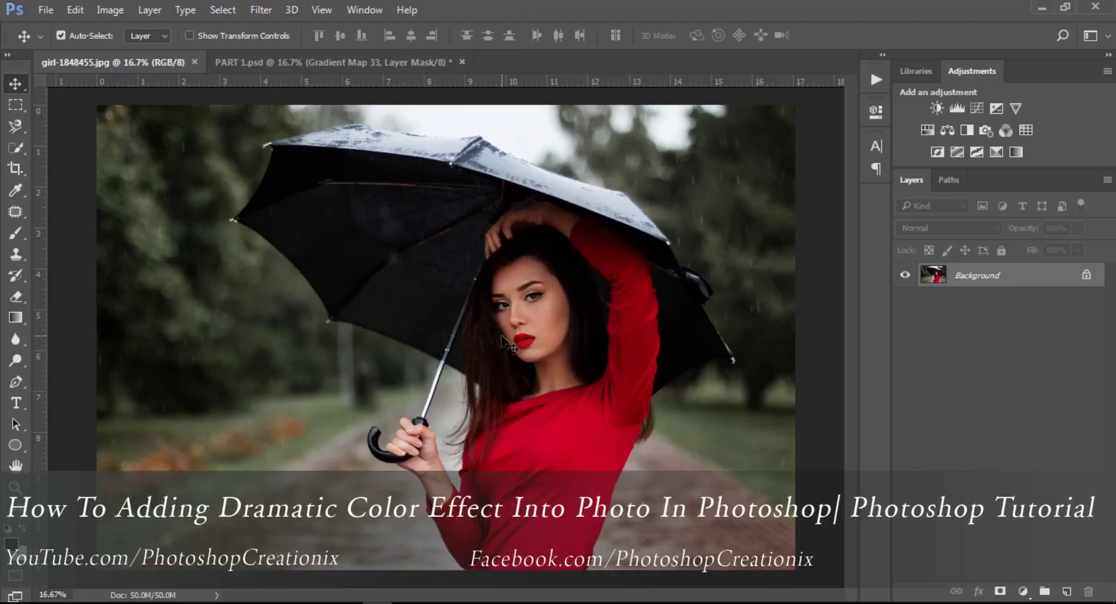
- Add a Photo Filter adjustment layer tinted with the custom colour ff00c1
click(1024, 588)
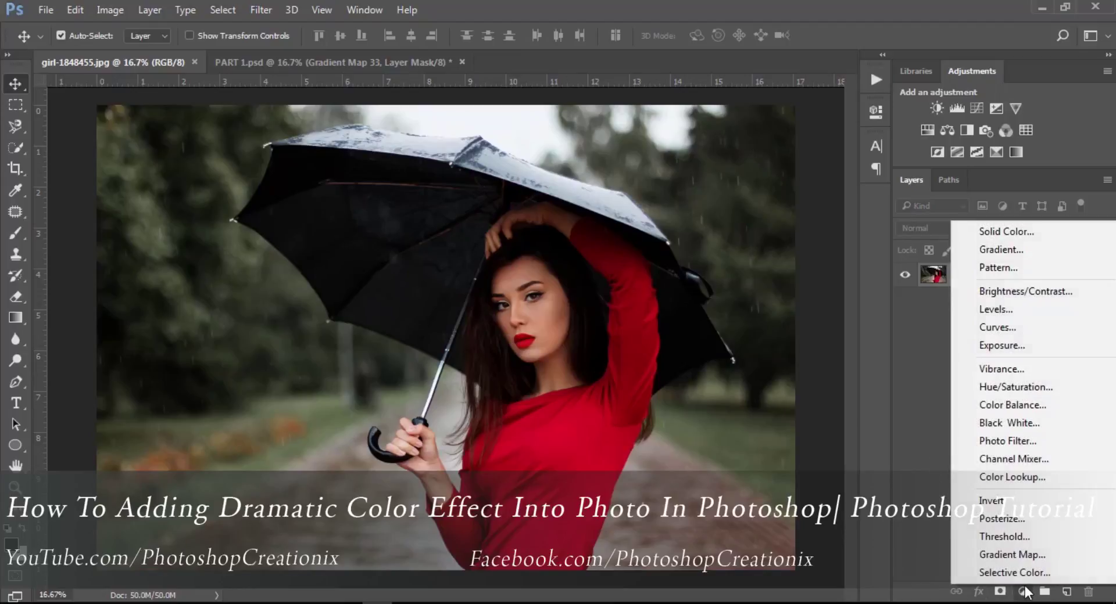
click(1015, 442)
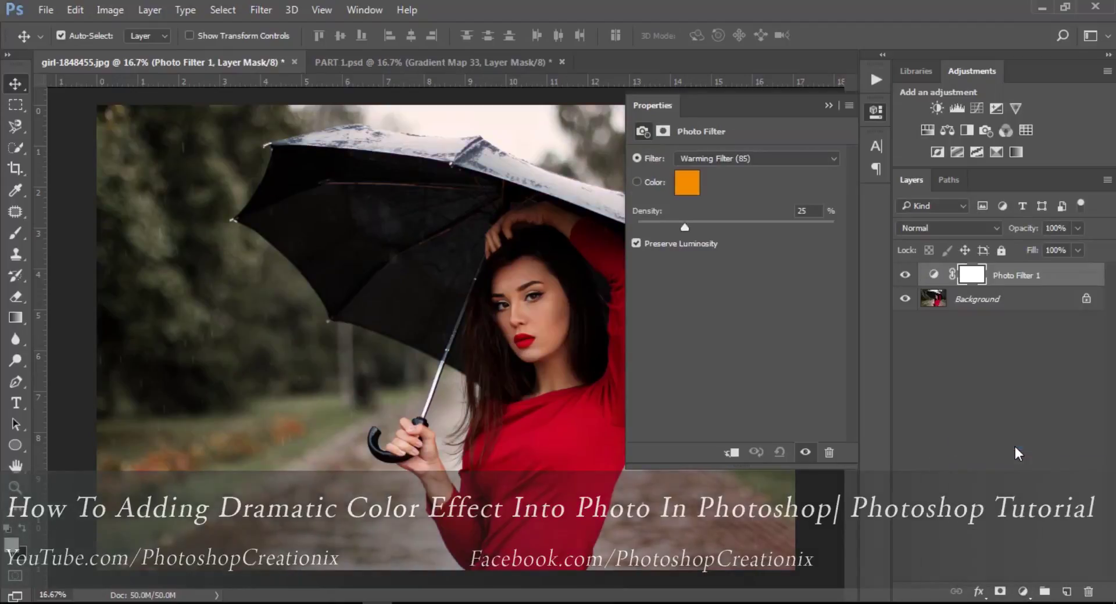
click(653, 181)
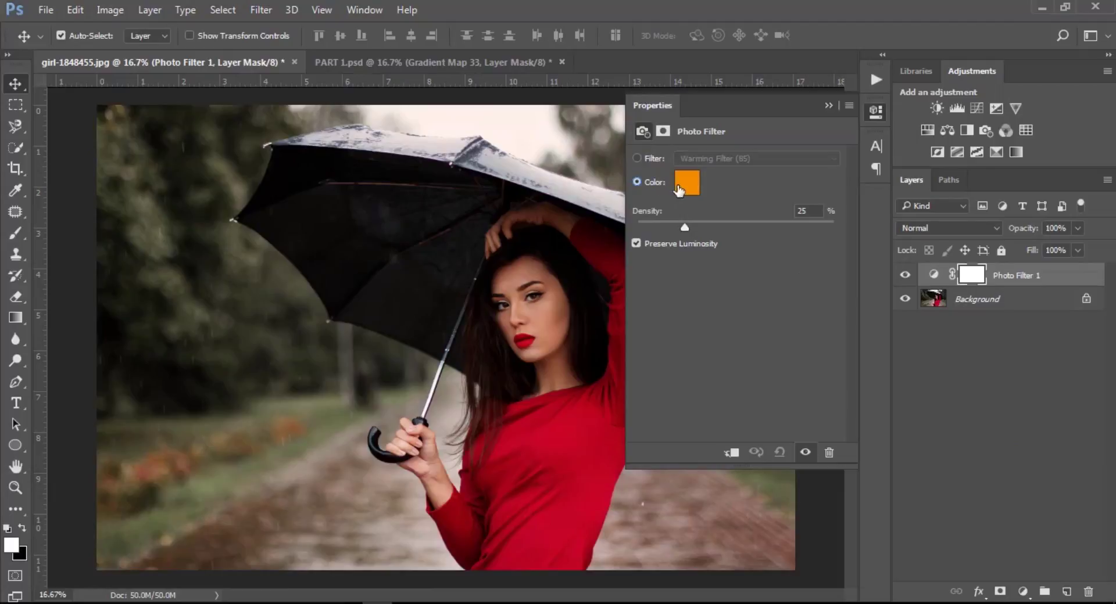
click(679, 187)
text(f)
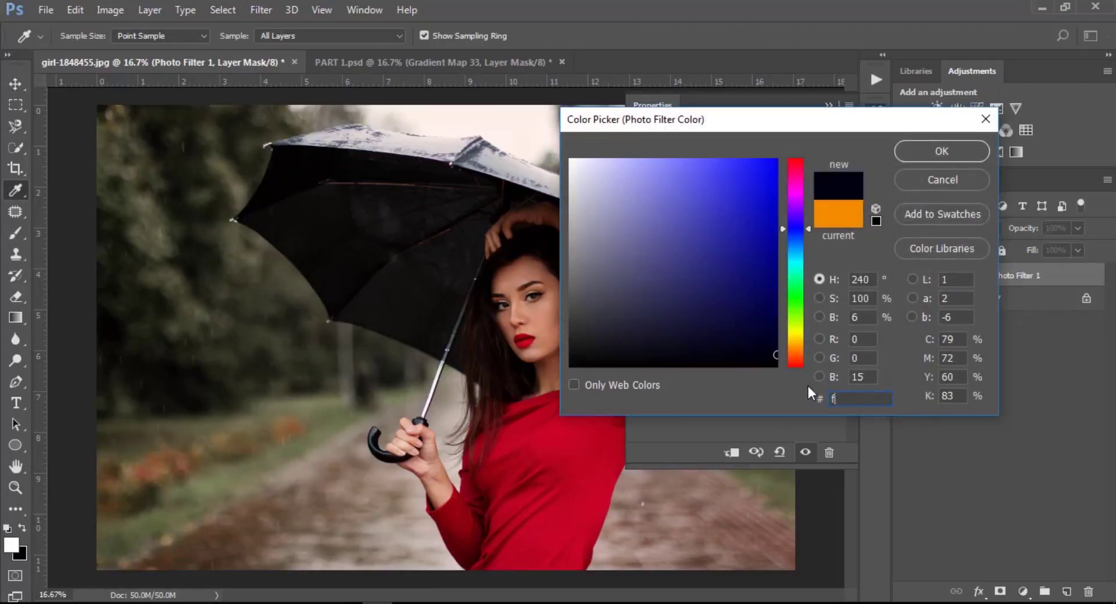
text(f00)
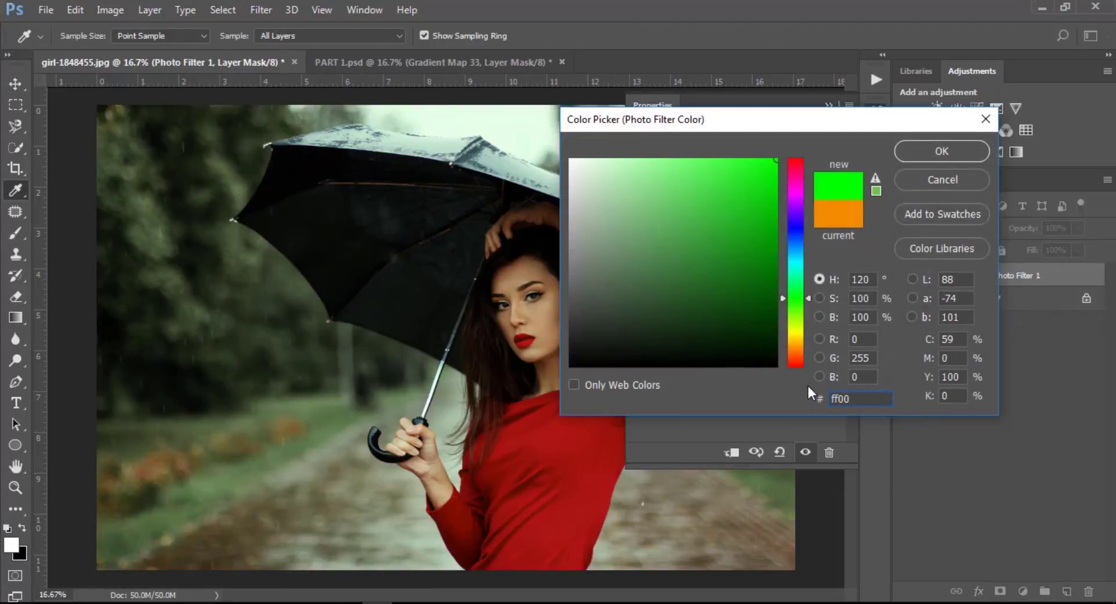
text(c1)
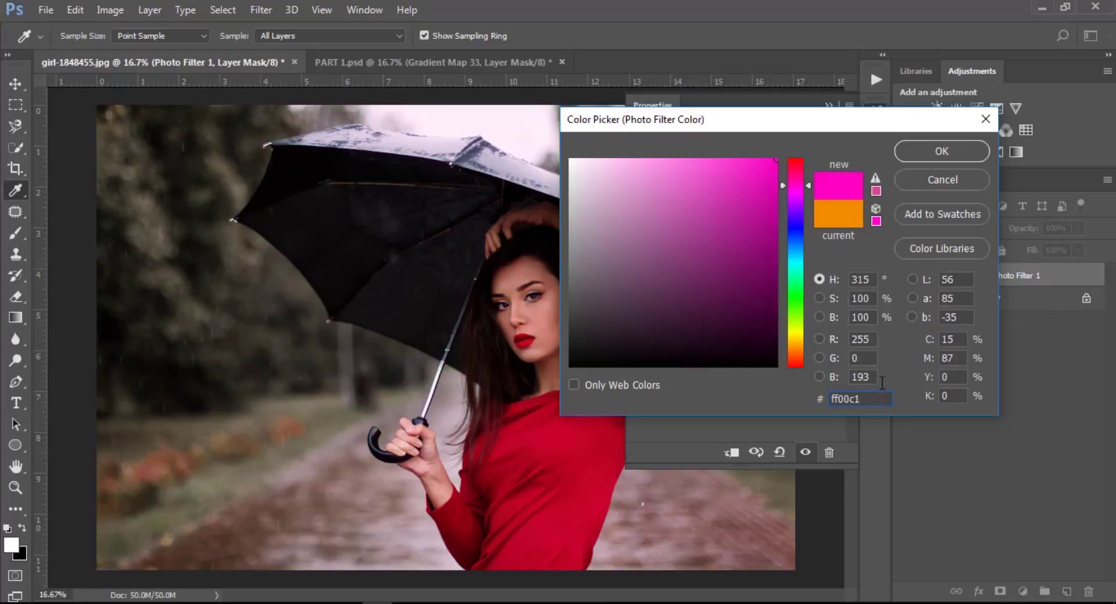
click(942, 150)
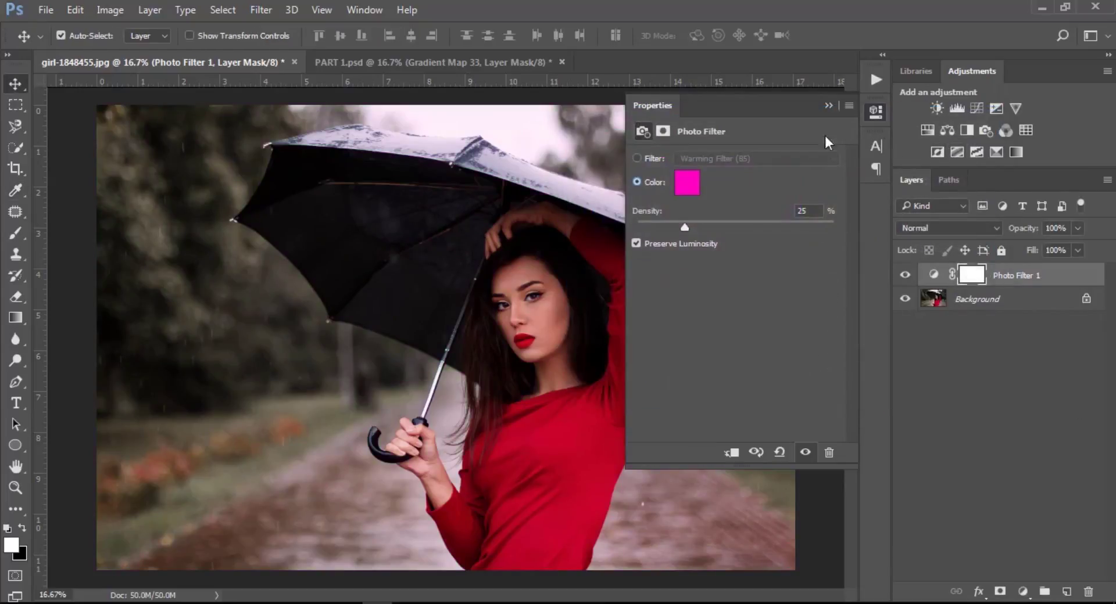
- Set the Photo Filter density to 17 and toggle the layer off and on to compare
click(814, 208)
text(17)
click(829, 104)
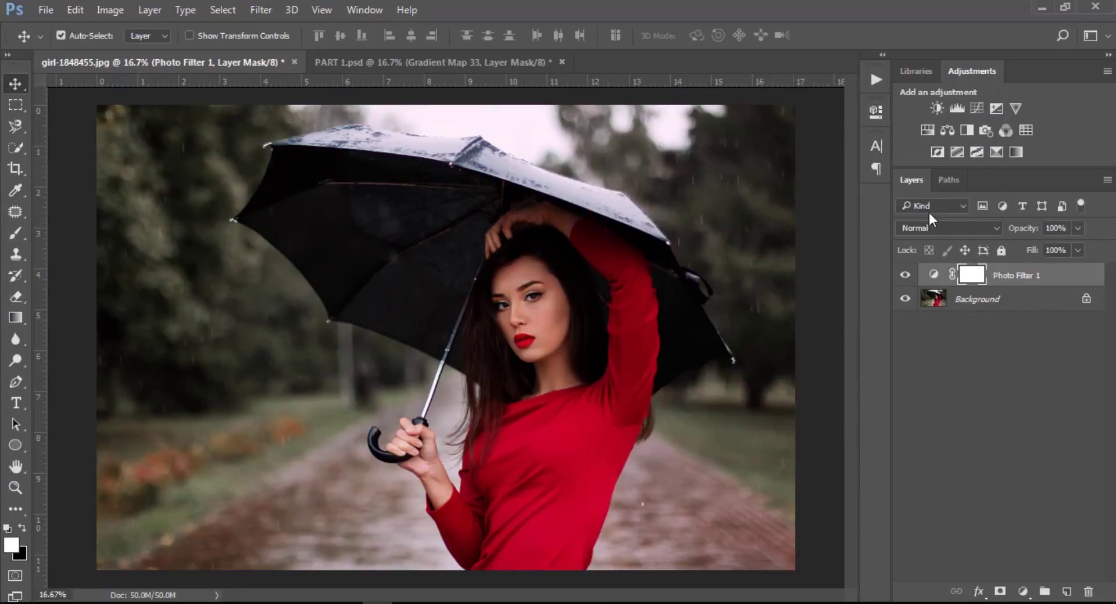
click(902, 277)
click(904, 276)
- Add a Gradient Map layer using the default black-to-white gradient
click(1018, 590)
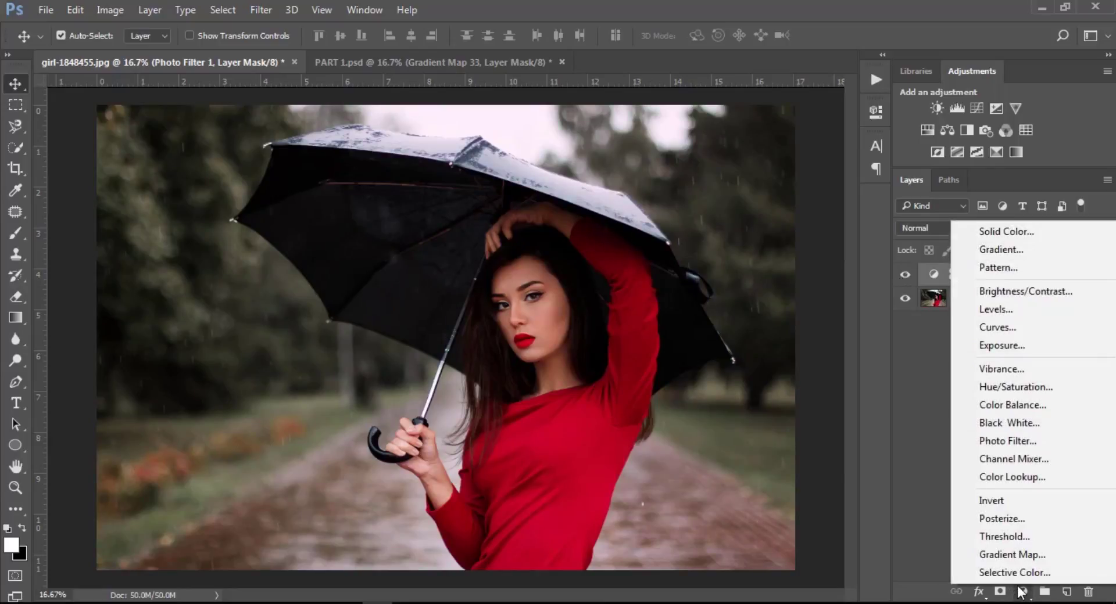
click(1017, 555)
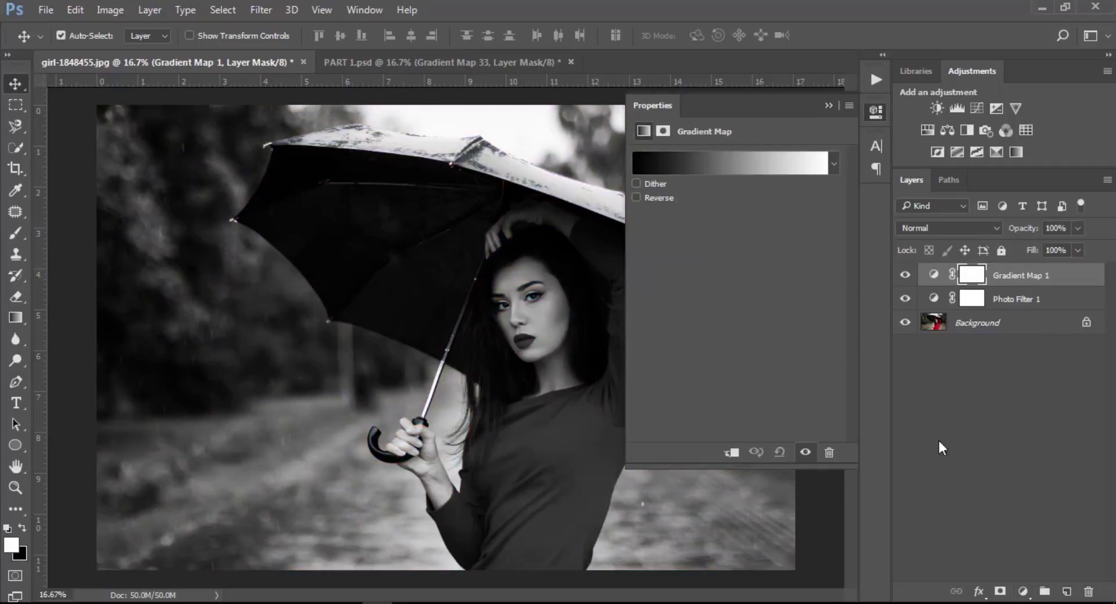
click(734, 159)
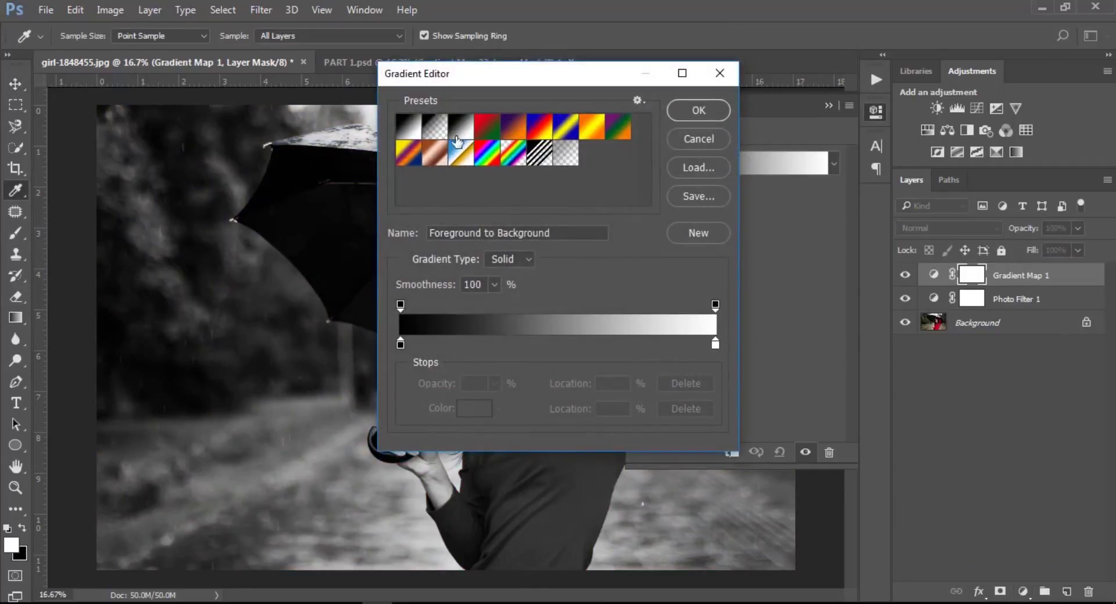
click(692, 115)
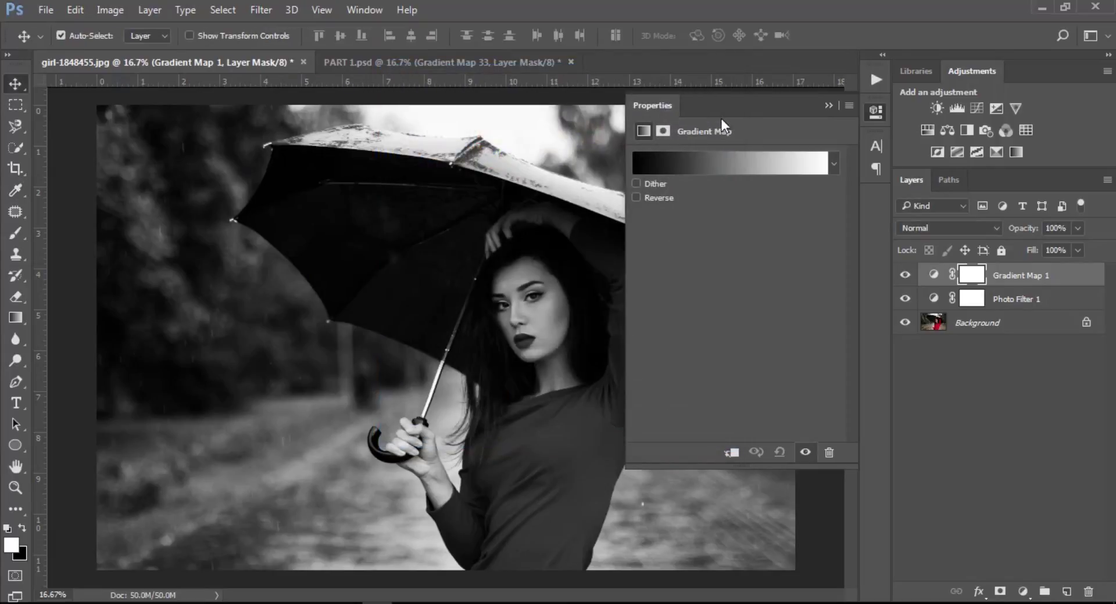
click(827, 105)
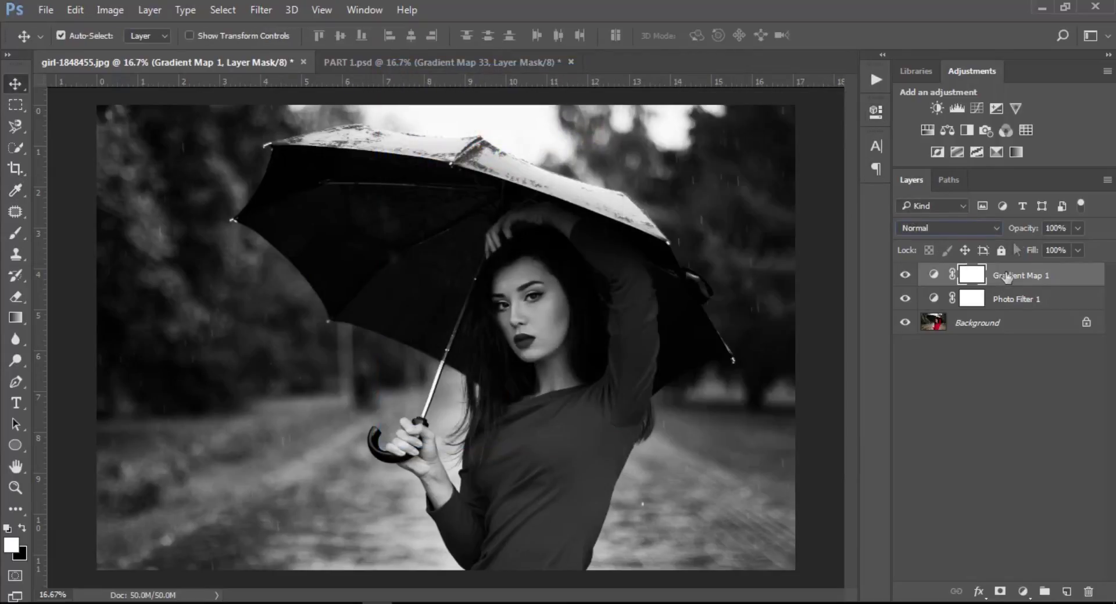
- Set Gradient Map 1 opacity to 12% and toggle its visibility to compare
click(1054, 228)
text(12)
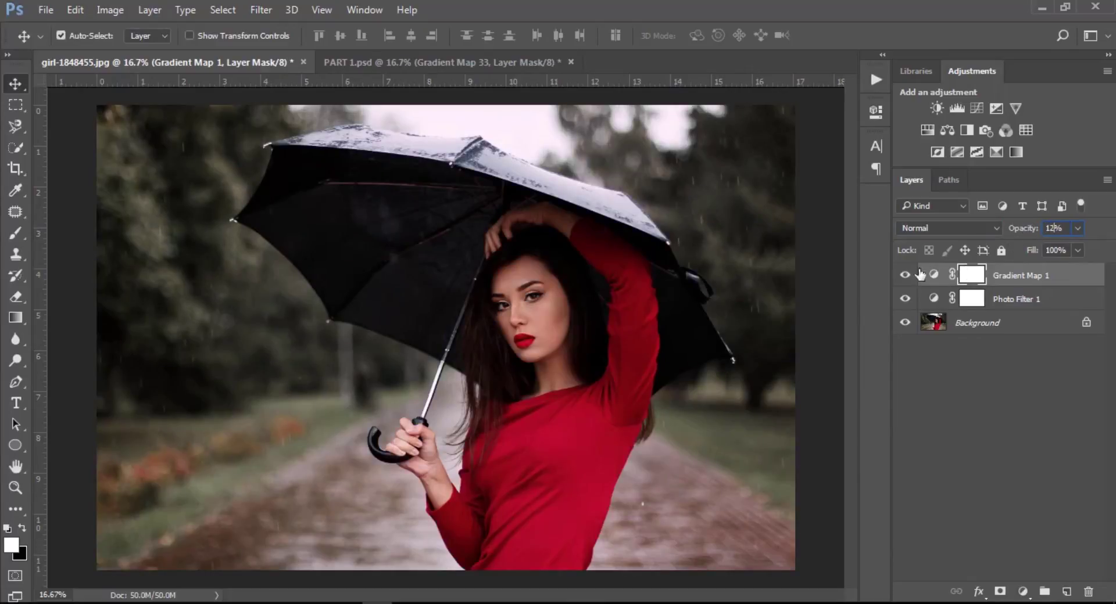
click(902, 277)
click(904, 276)
- Add a second Gradient Map layer using the Violet, Orange preset
click(1024, 592)
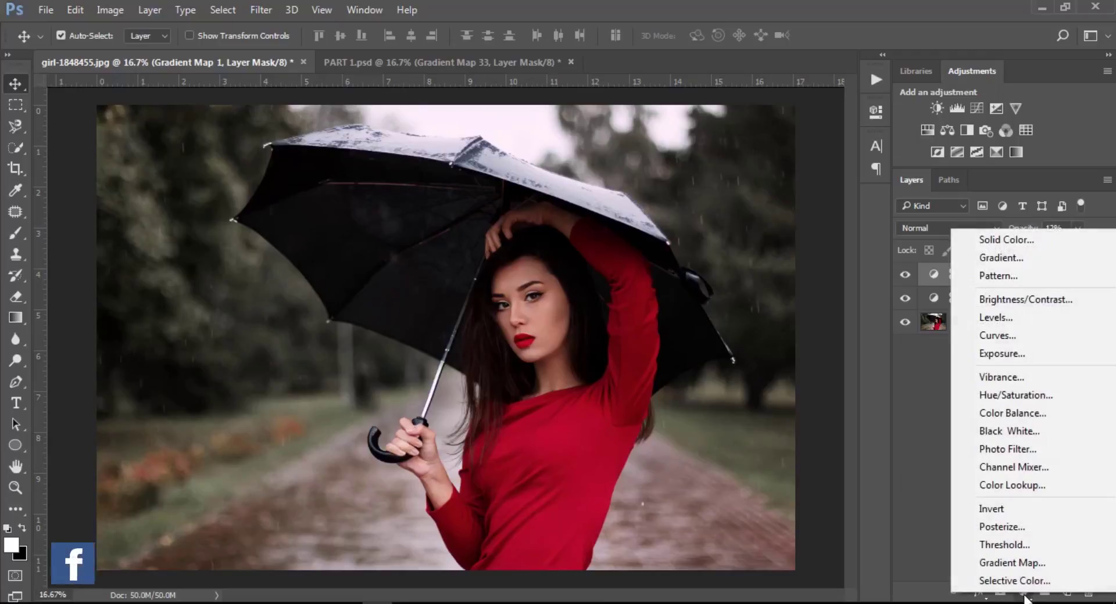
click(1023, 561)
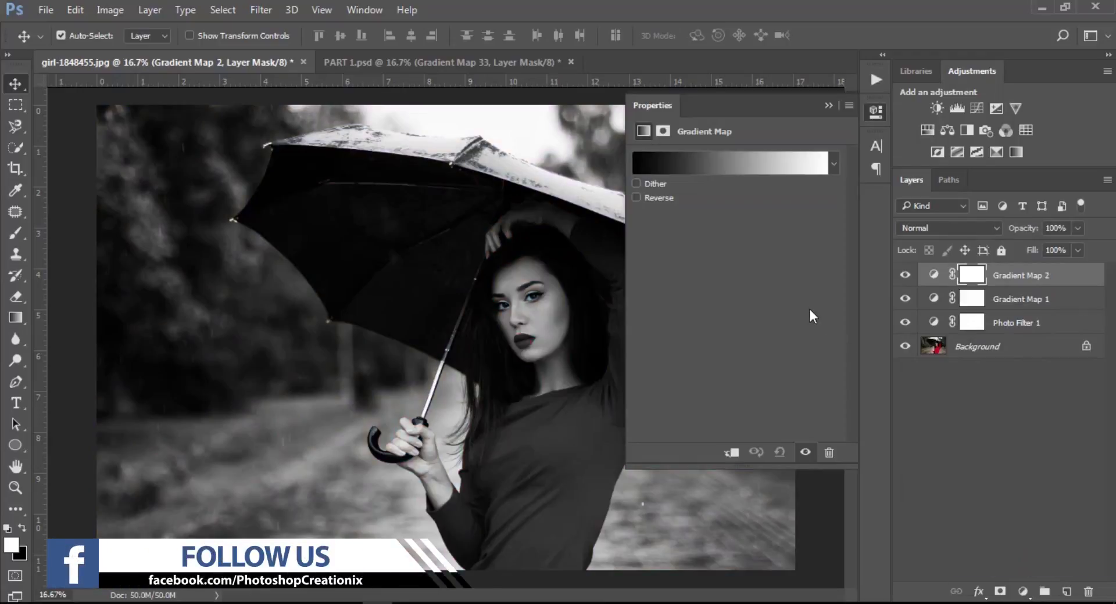
click(737, 163)
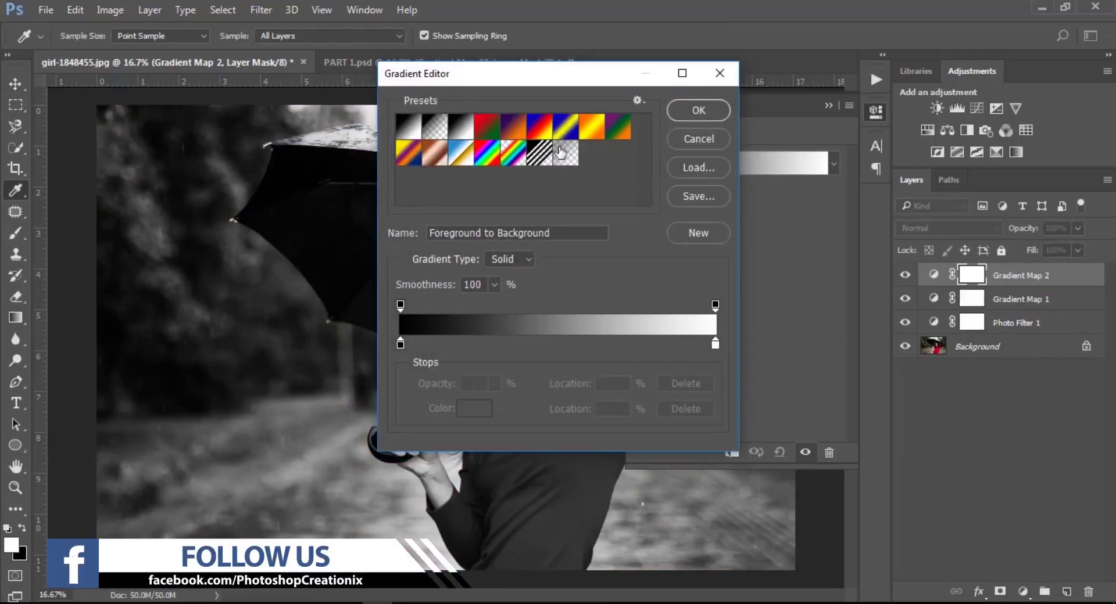
click(520, 137)
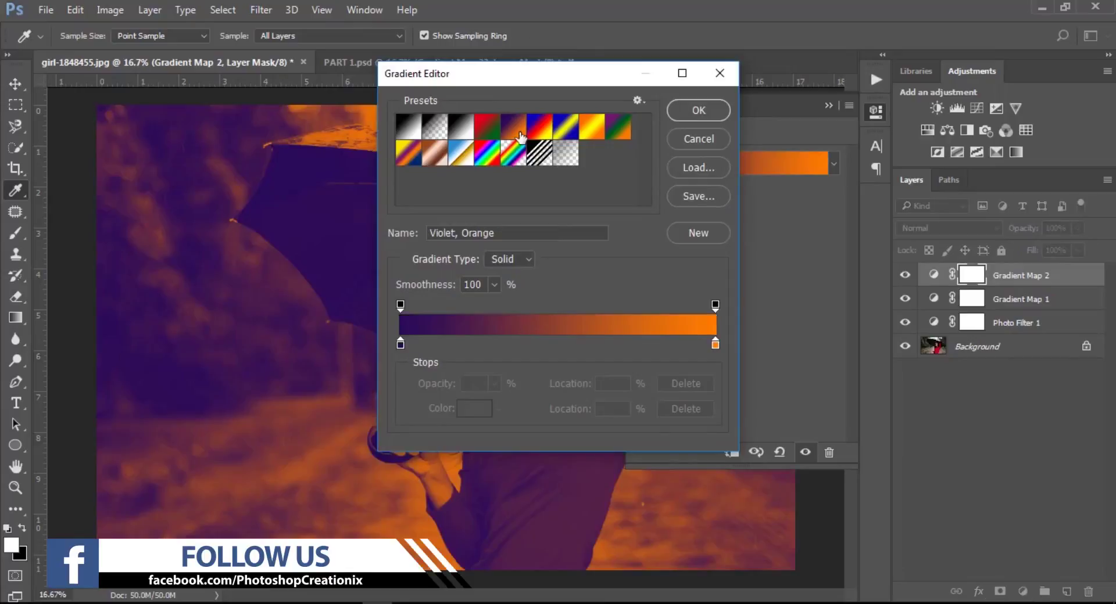
click(698, 110)
click(827, 107)
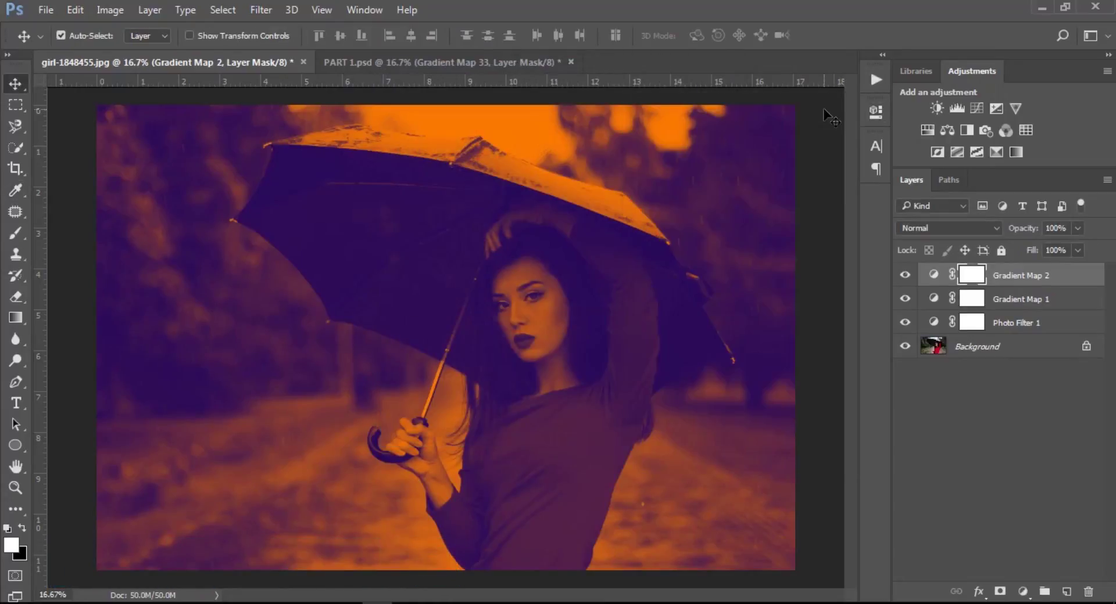
- Blend Gradient Map 2 in Soft Light at 7% opacity and toggle it to compare
click(914, 227)
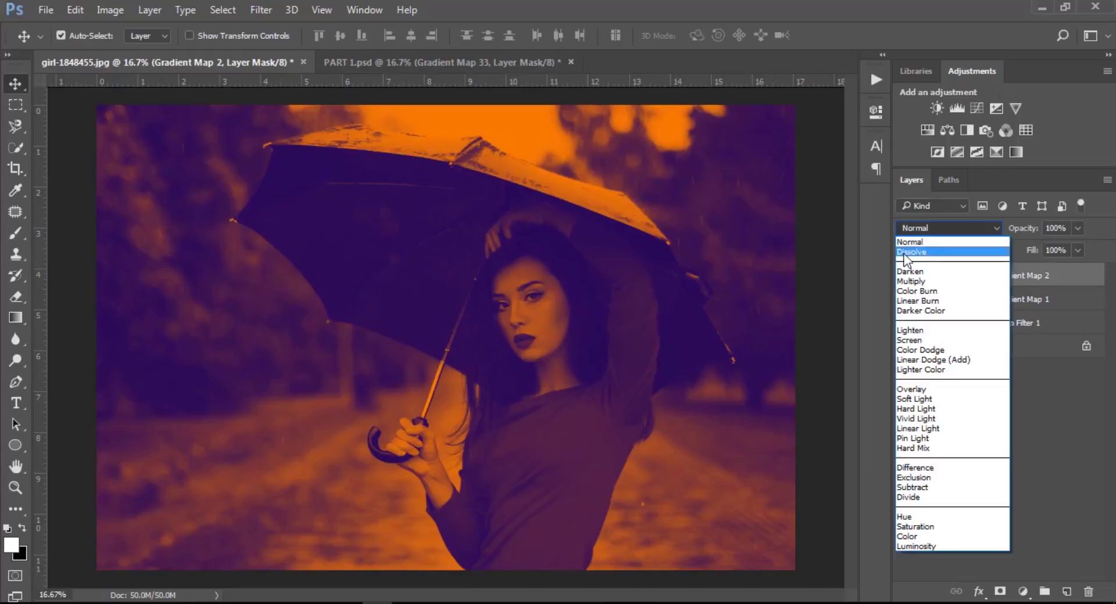
click(909, 399)
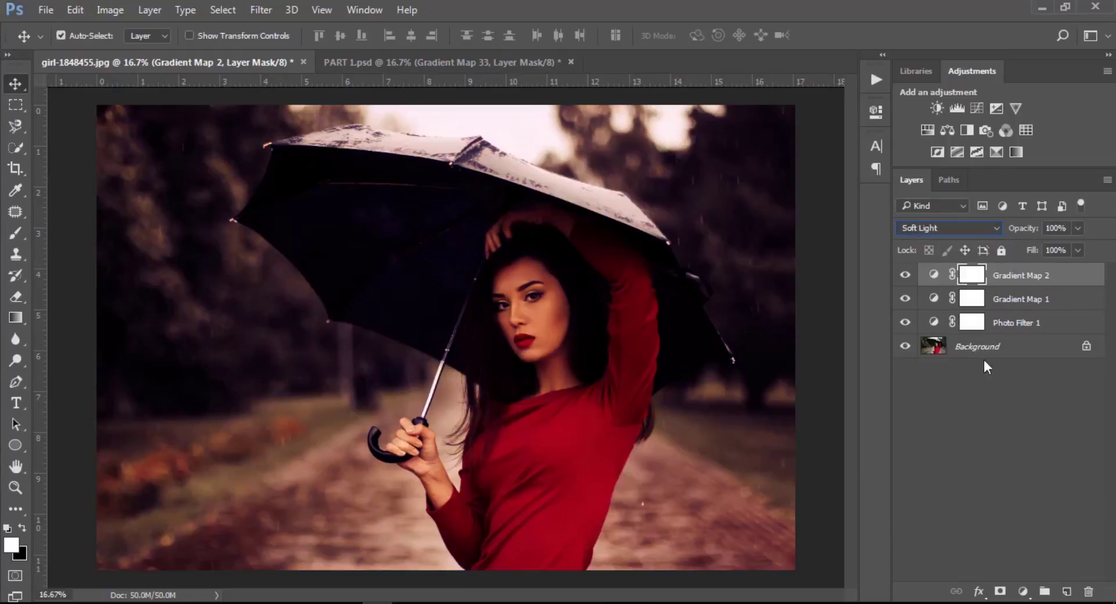
click(1056, 229)
drag(1059, 228, 1032, 221)
text(7)
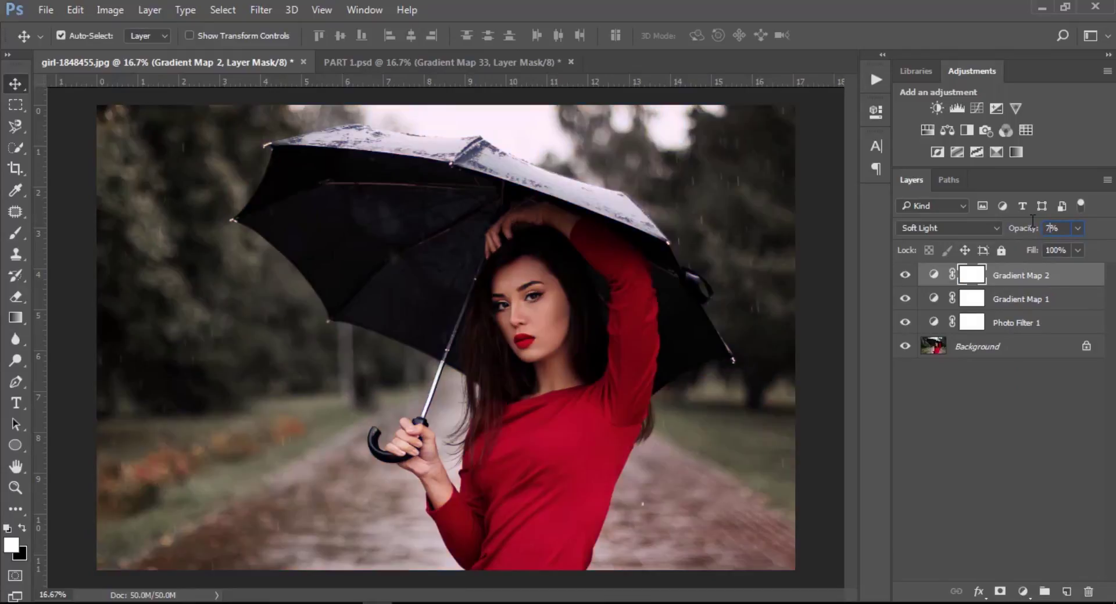
click(900, 274)
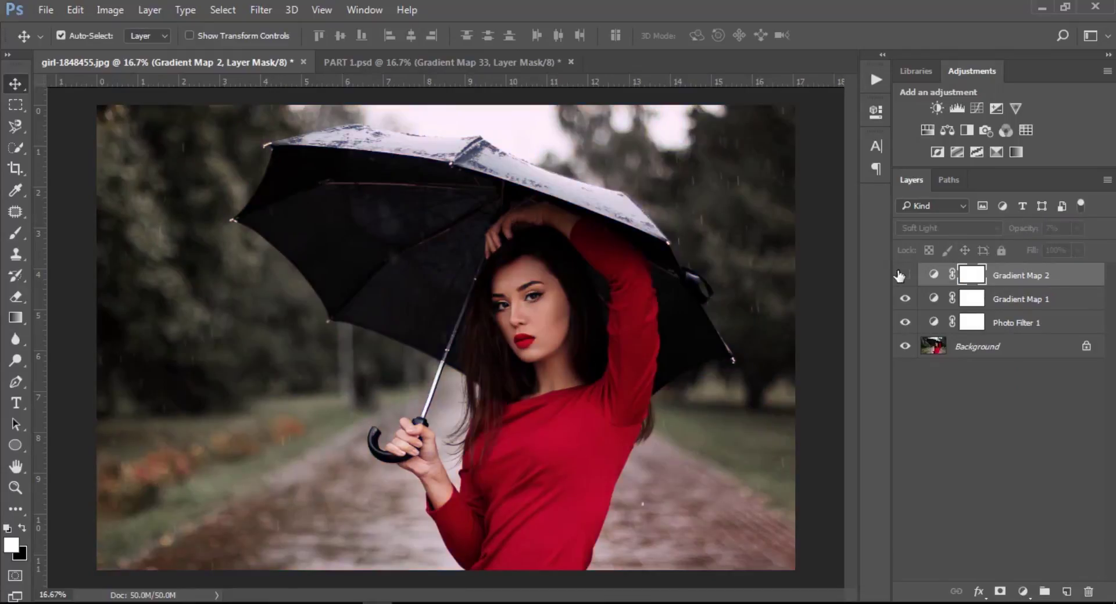
click(900, 275)
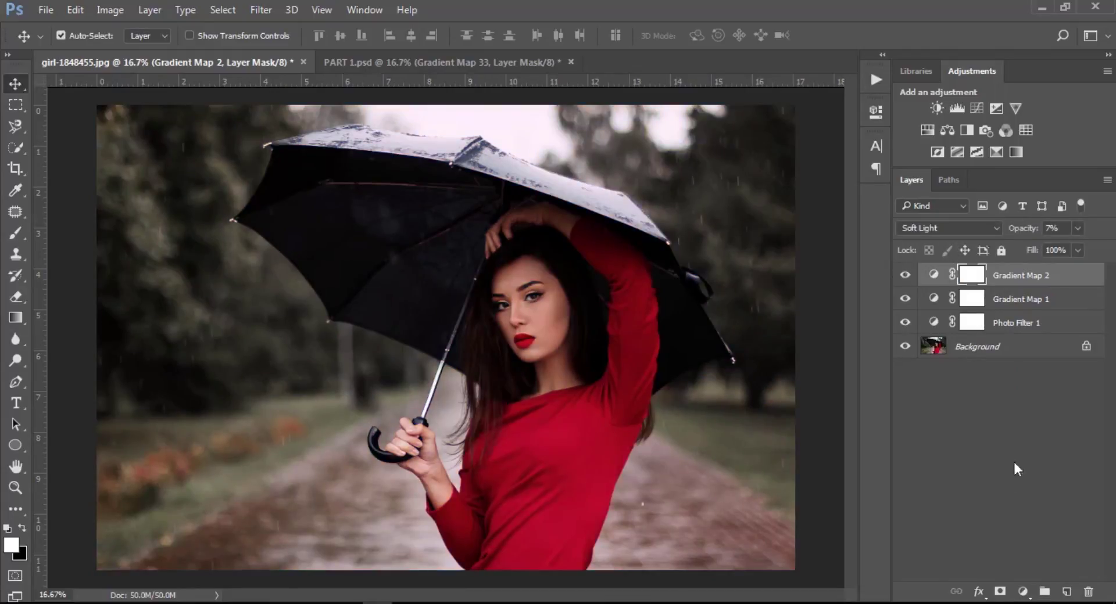
click(1019, 596)
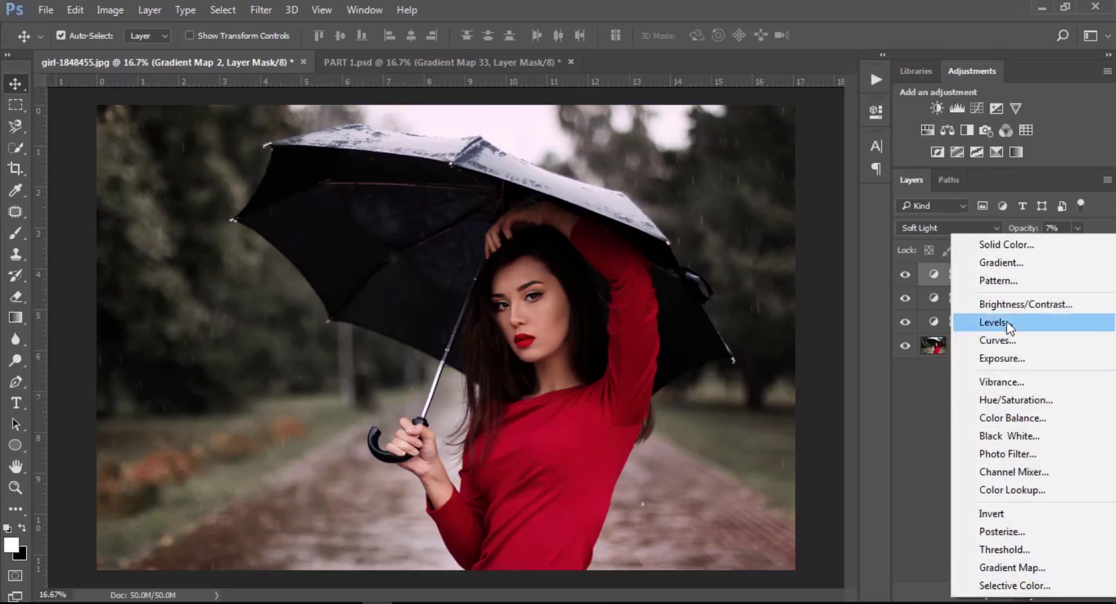
- Add a Solid Color fill layer in purple 40399a
click(1006, 245)
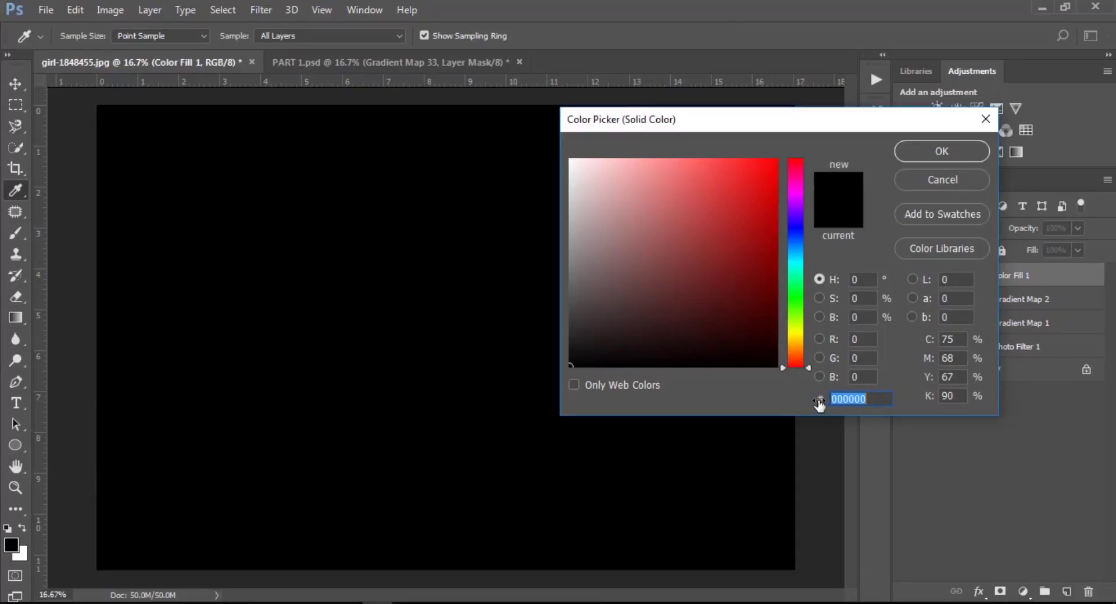
text(40)
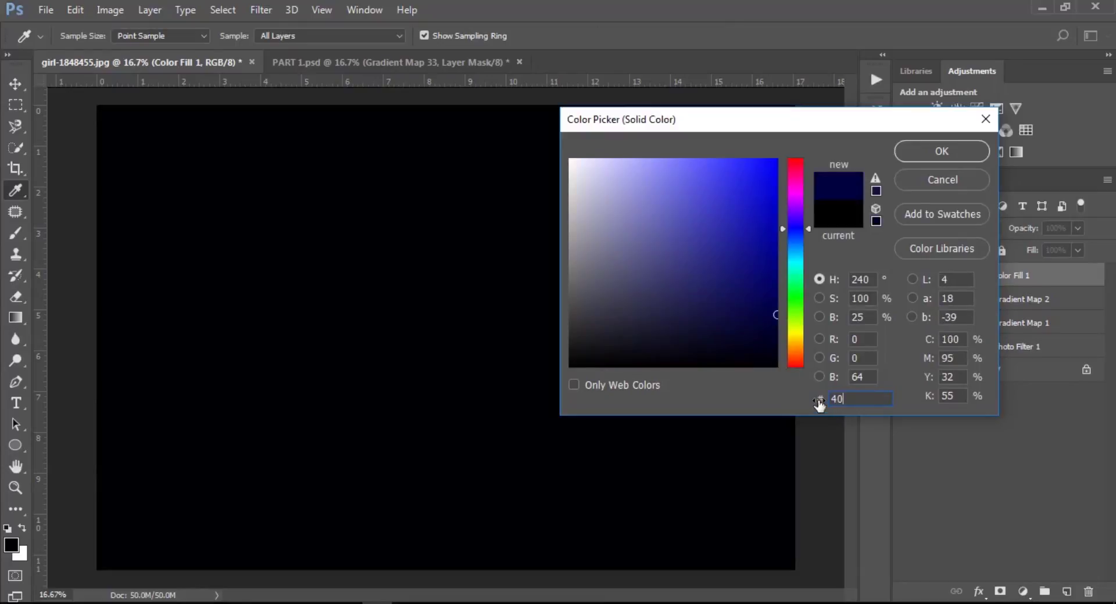
text(399)
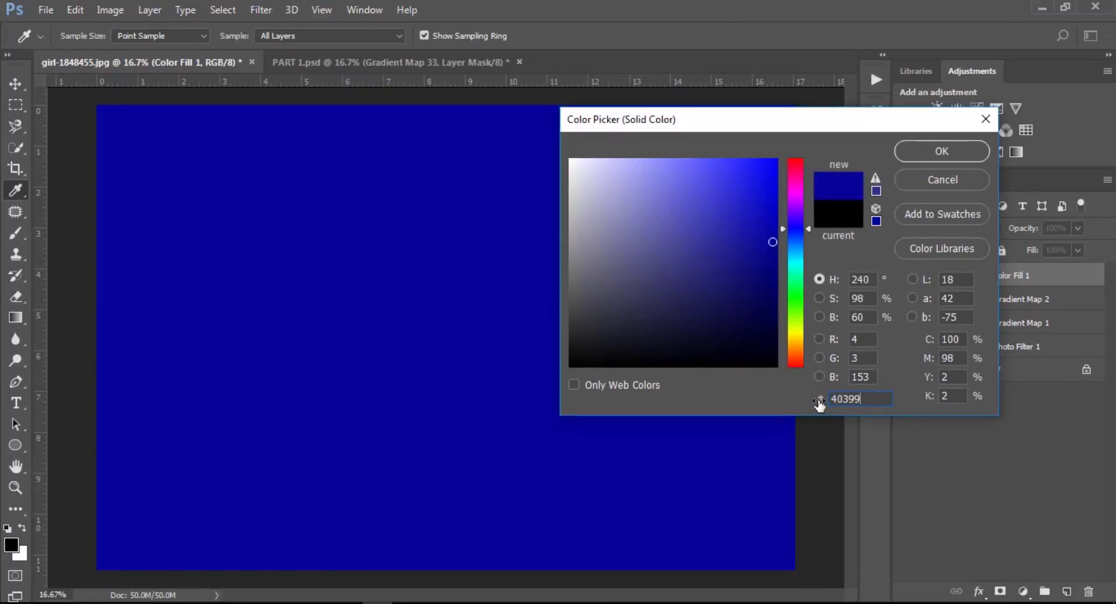
text(a)
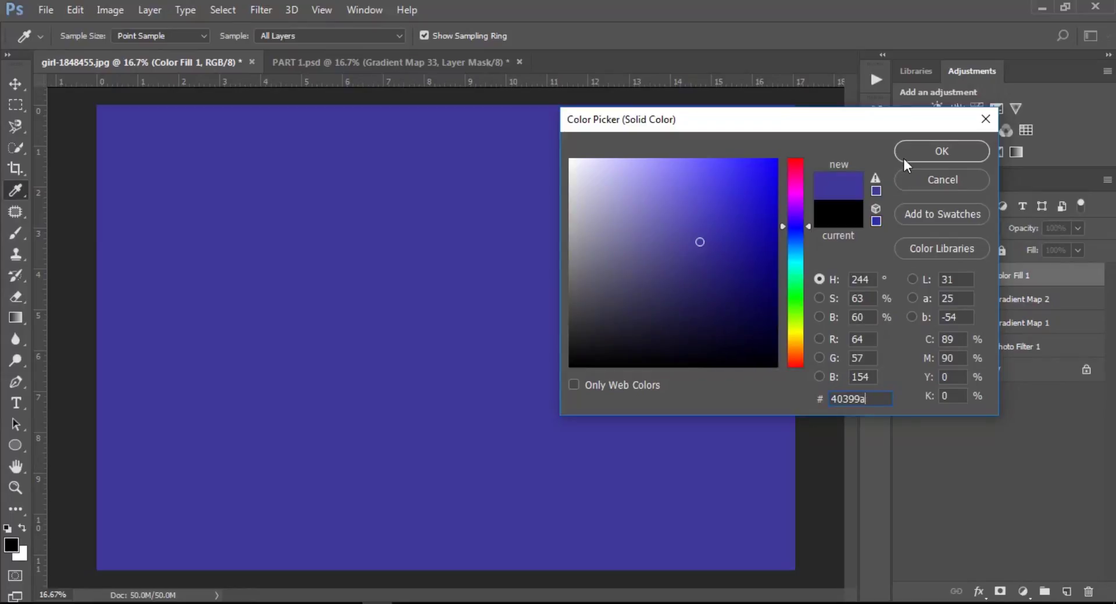
drag(867, 399, 824, 398)
click(931, 159)
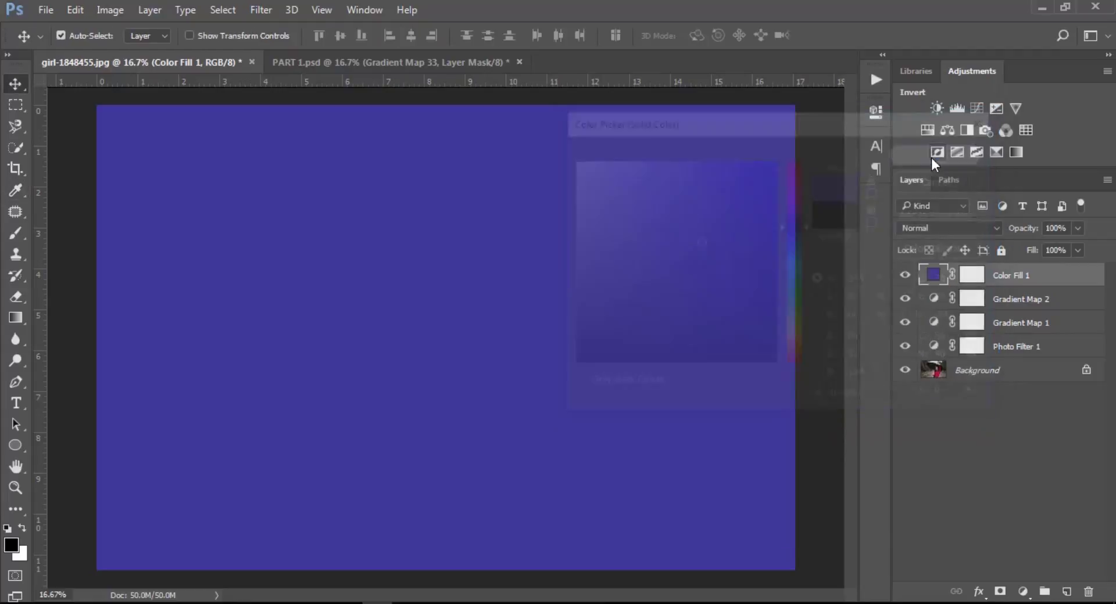
- Blend the purple fill as Lighten at 15% opacity and toggle it to compare
click(941, 227)
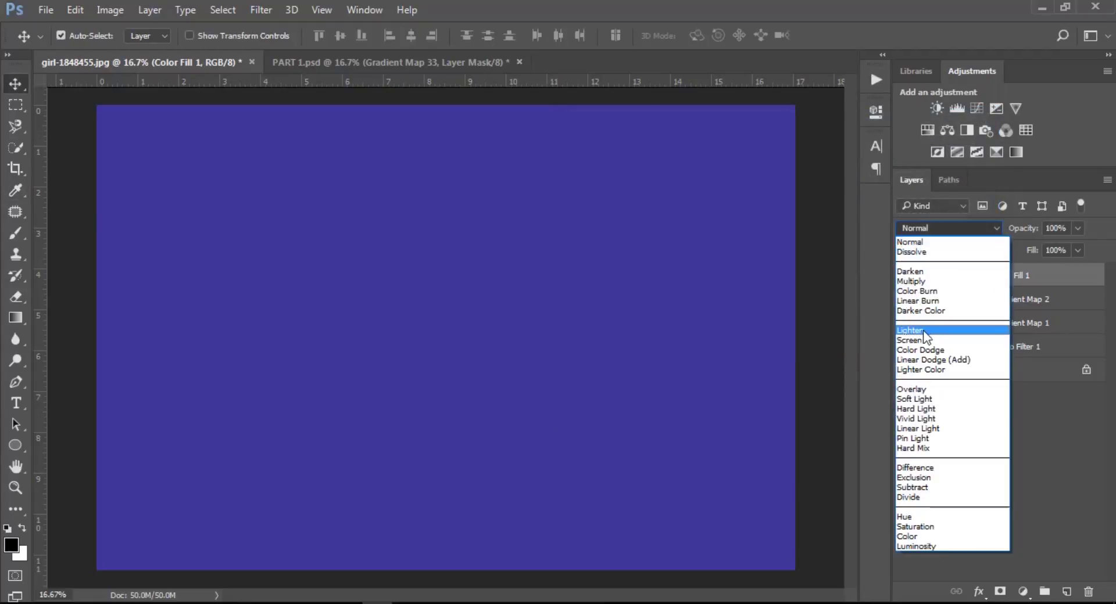
click(919, 331)
click(1057, 229)
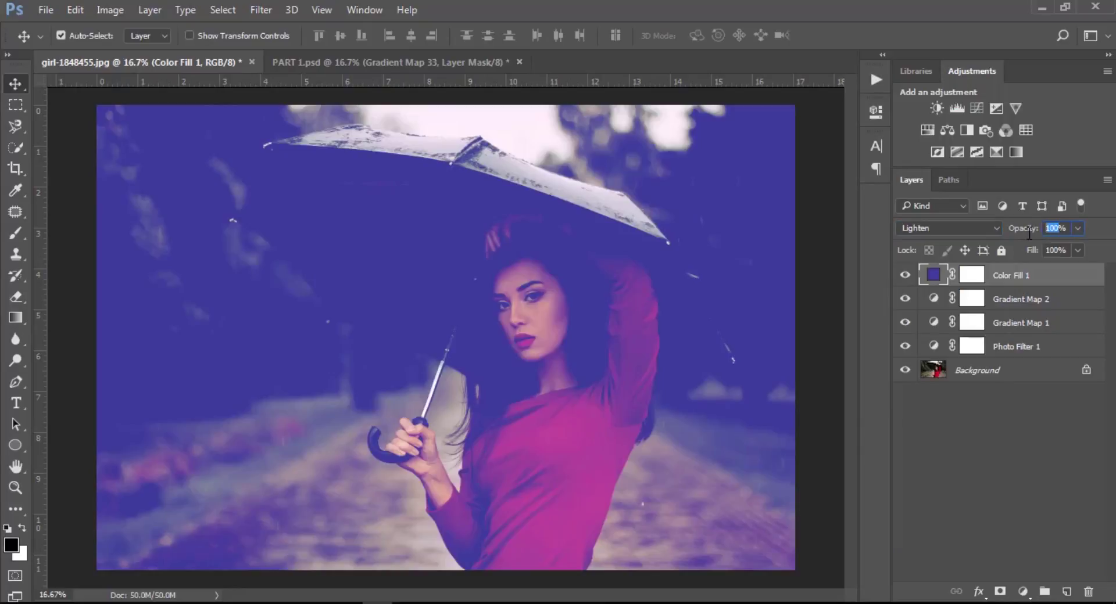
text(15)
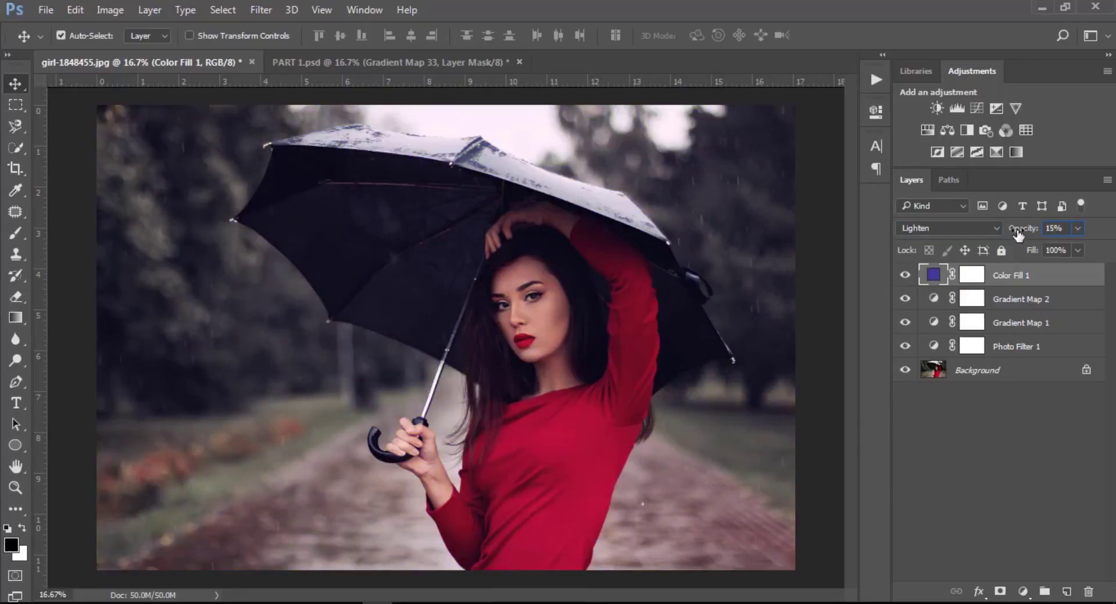
click(905, 275)
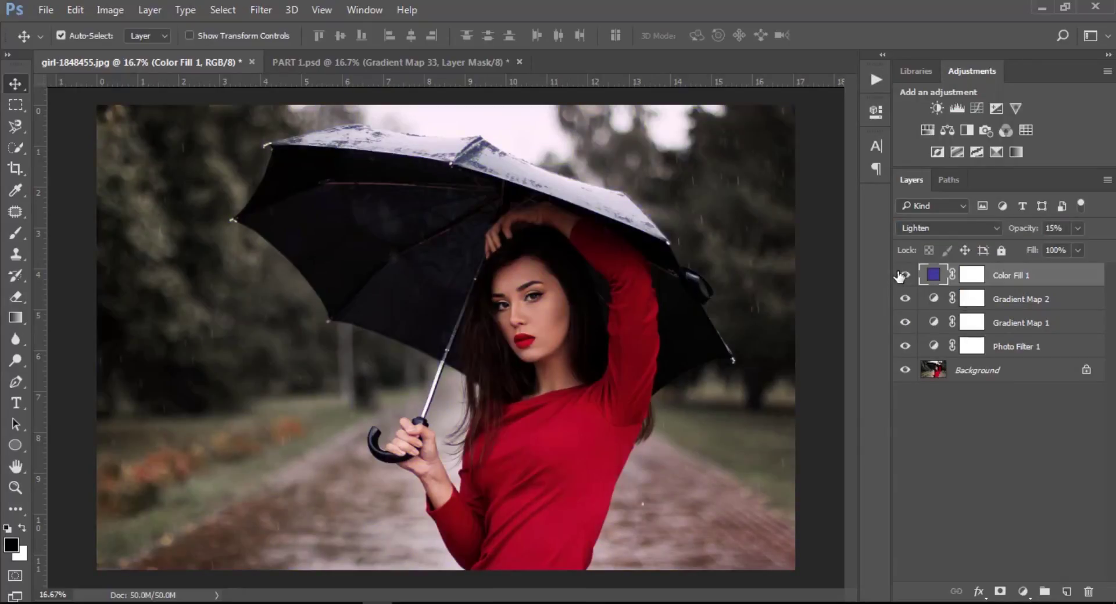
click(904, 275)
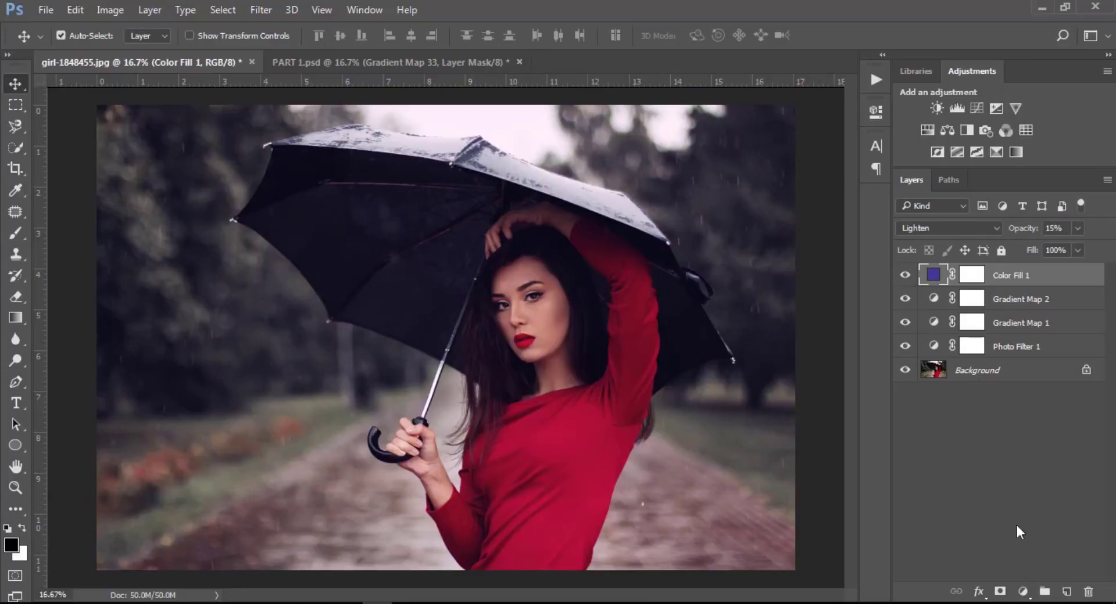
click(1023, 591)
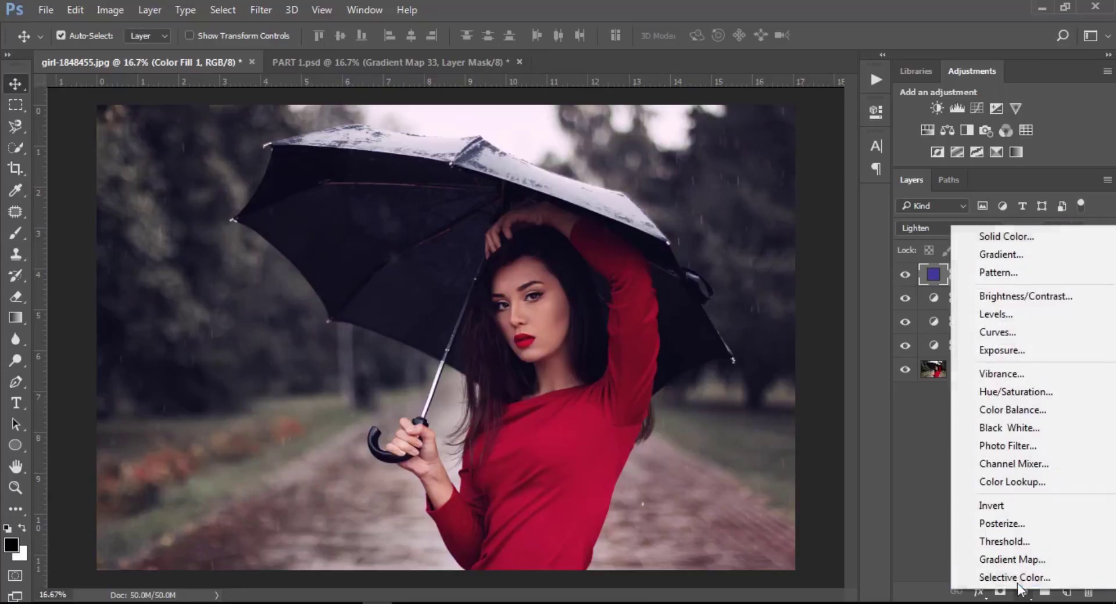
- Add a second Solid Color fill layer in navy 0d244f
click(1016, 236)
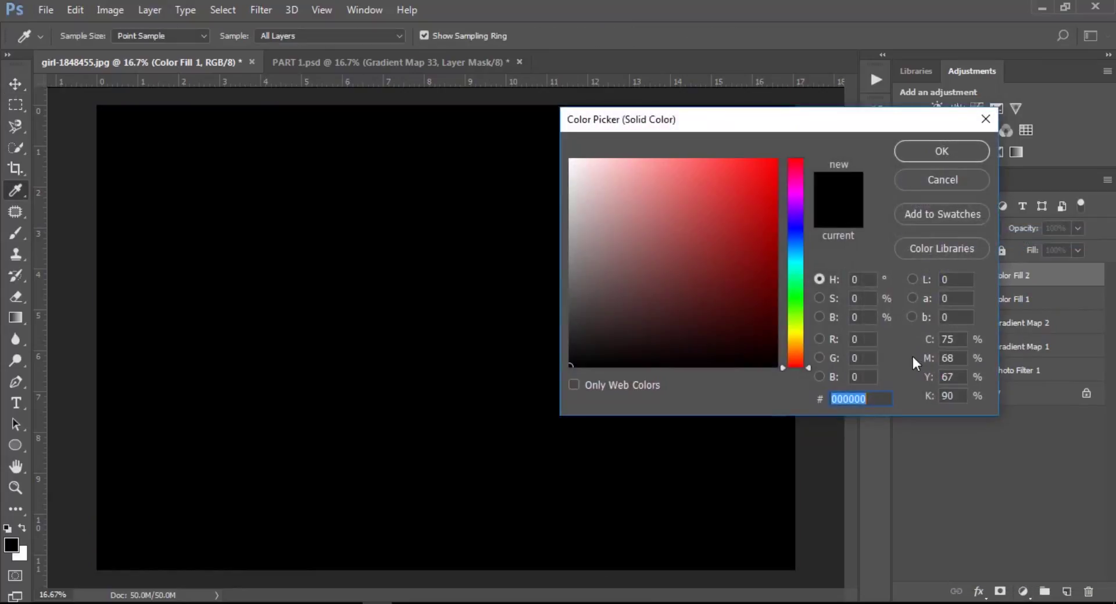
text(0d)
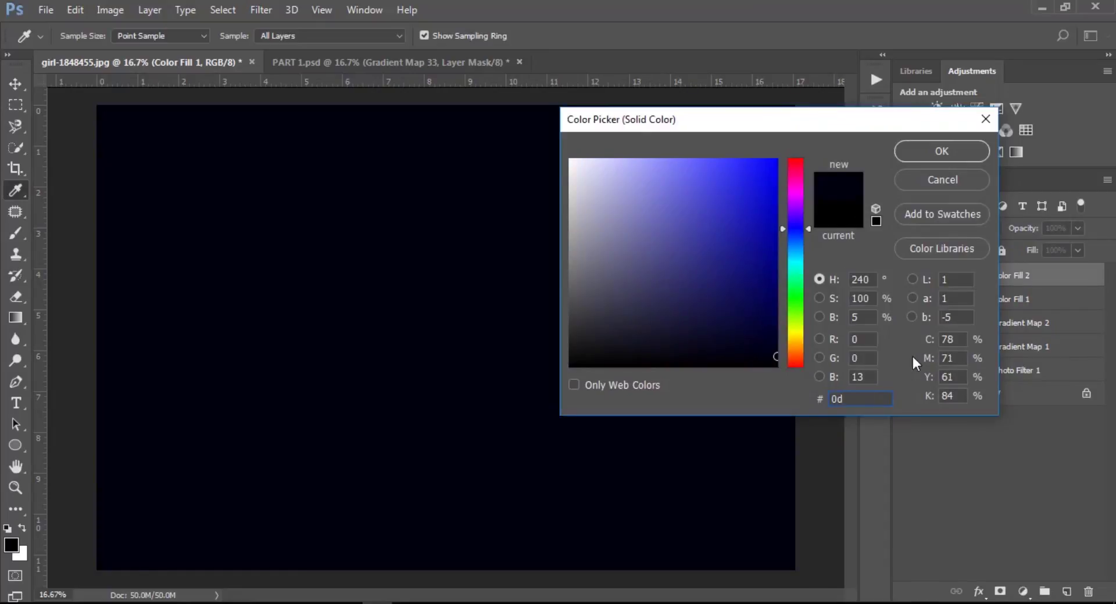
text(244f)
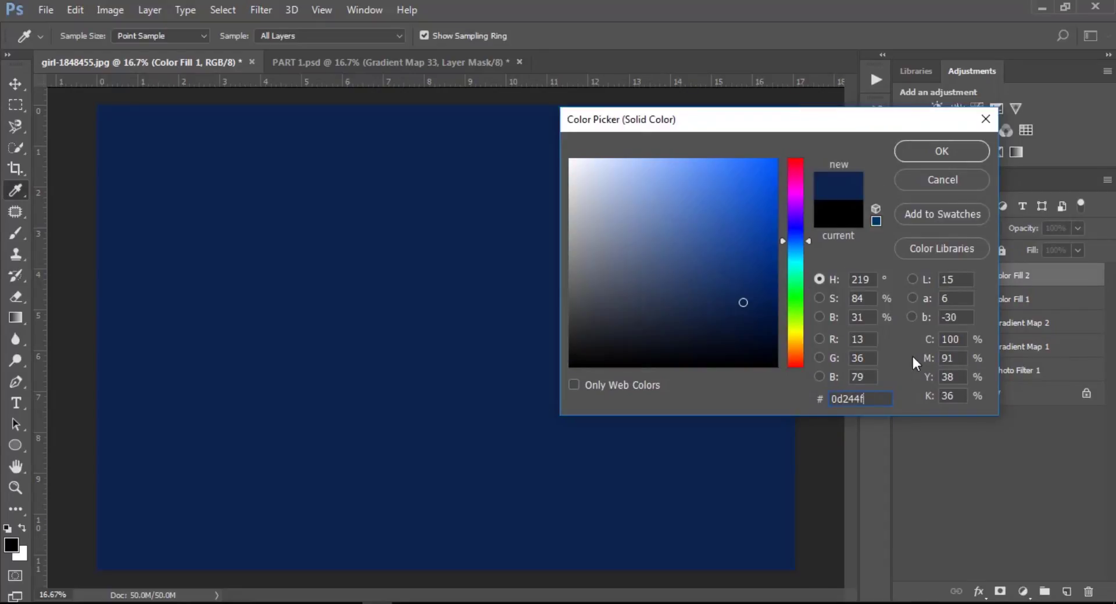
click(932, 153)
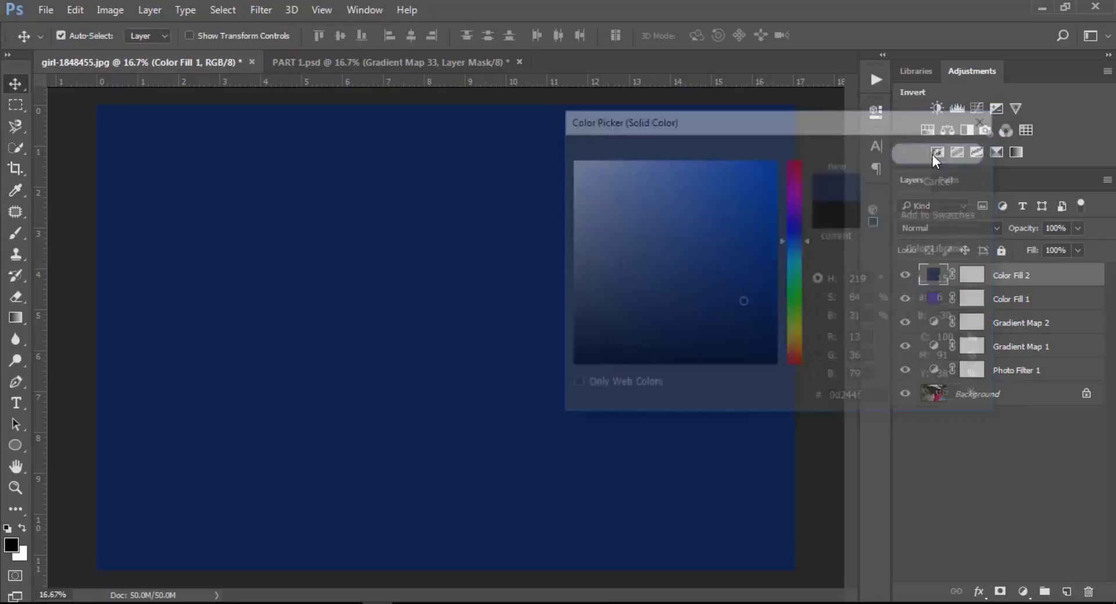
- Blend the navy fill as Lighten at 24% opacity and toggle it to compare
click(946, 228)
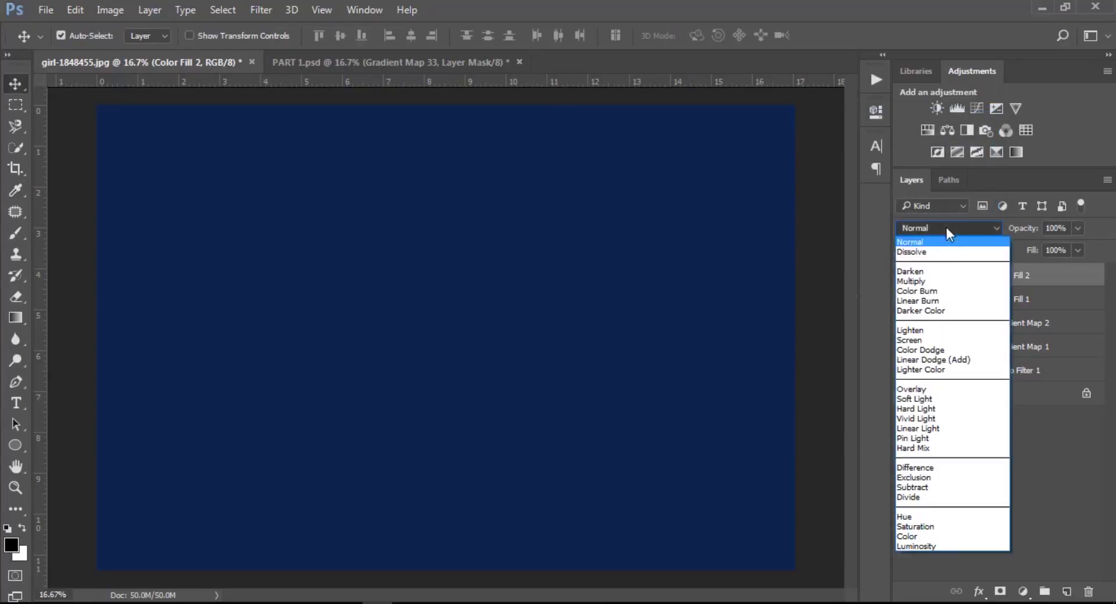
click(914, 331)
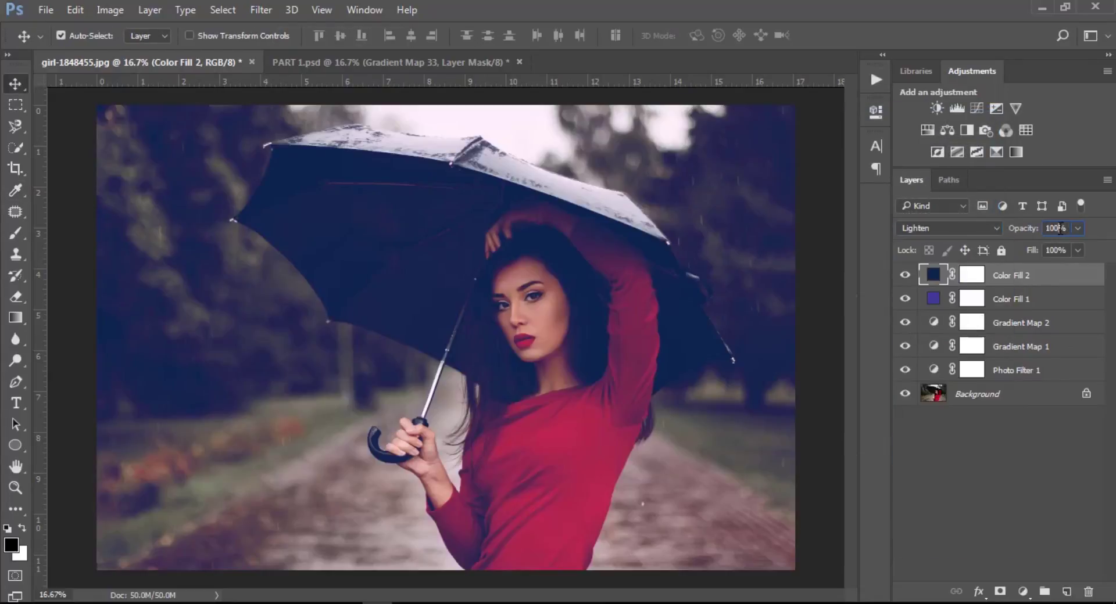
text(24)
key(Return)
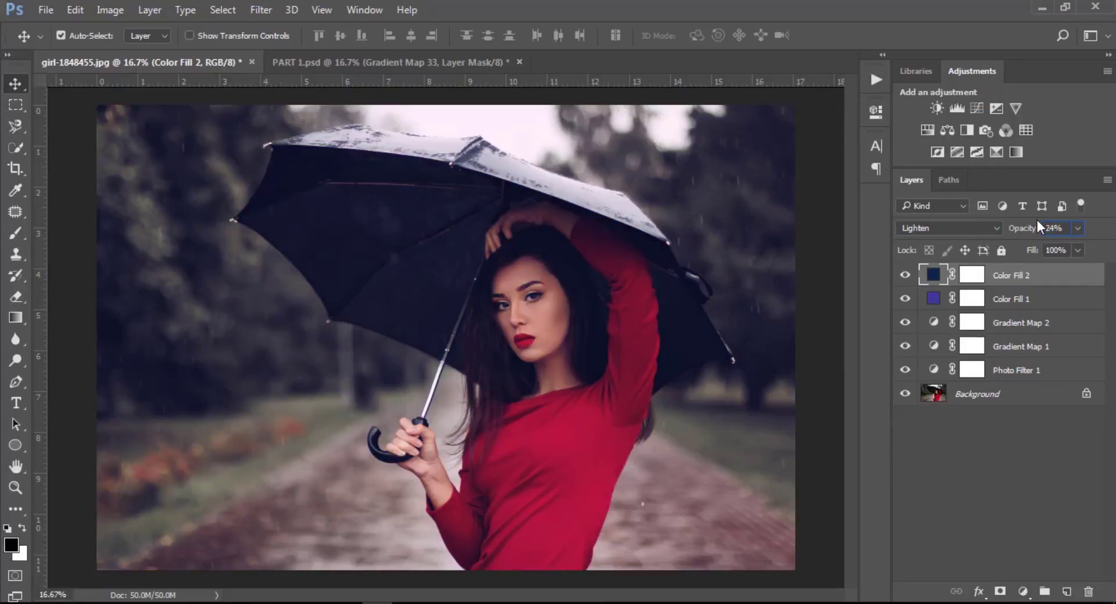
click(903, 275)
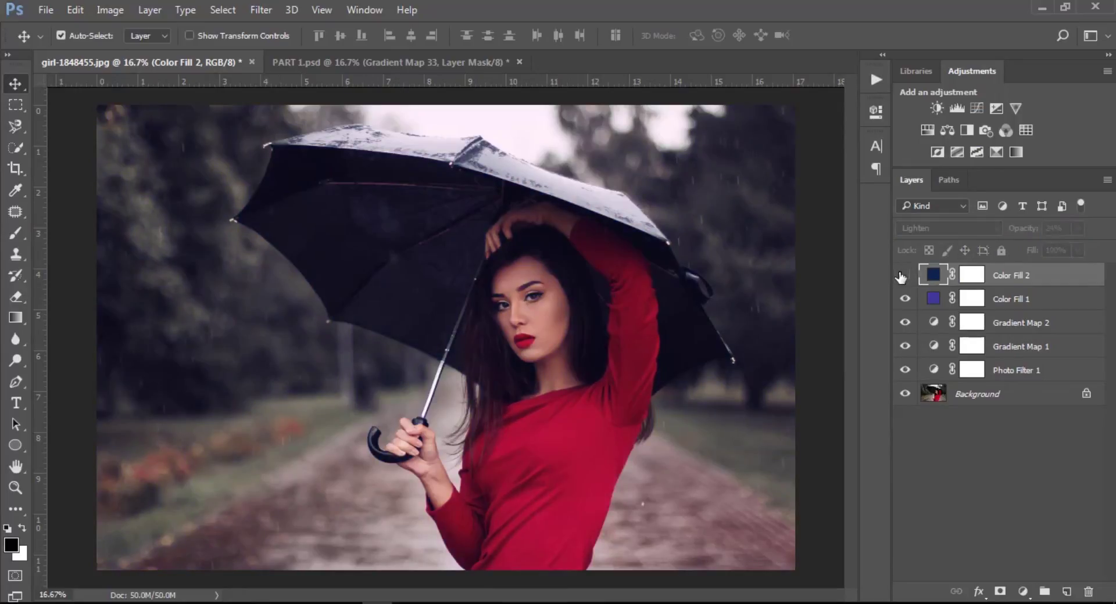
click(904, 275)
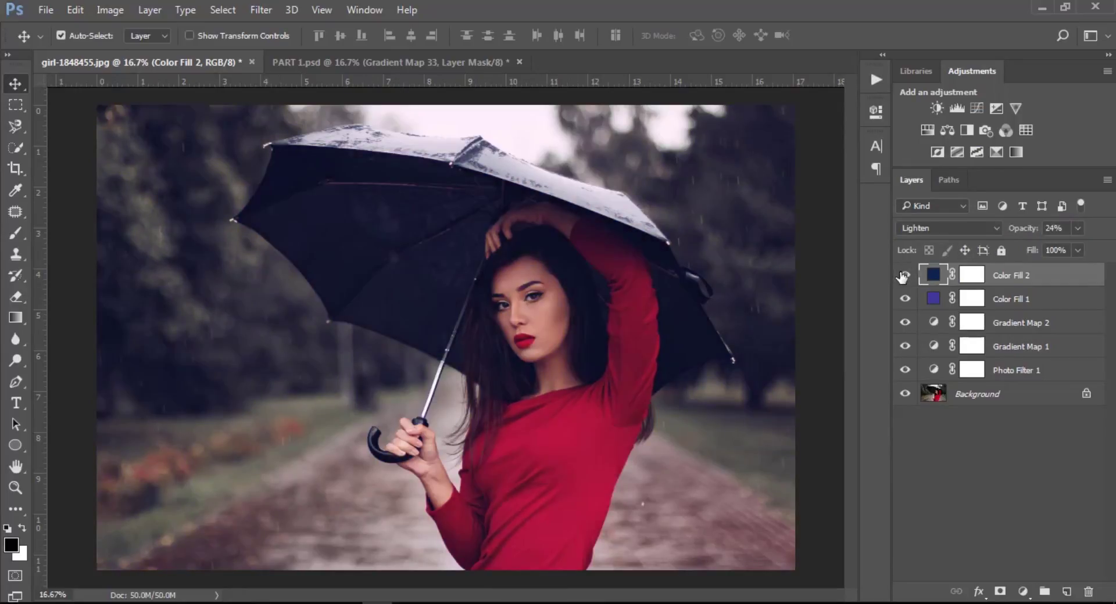
click(1022, 591)
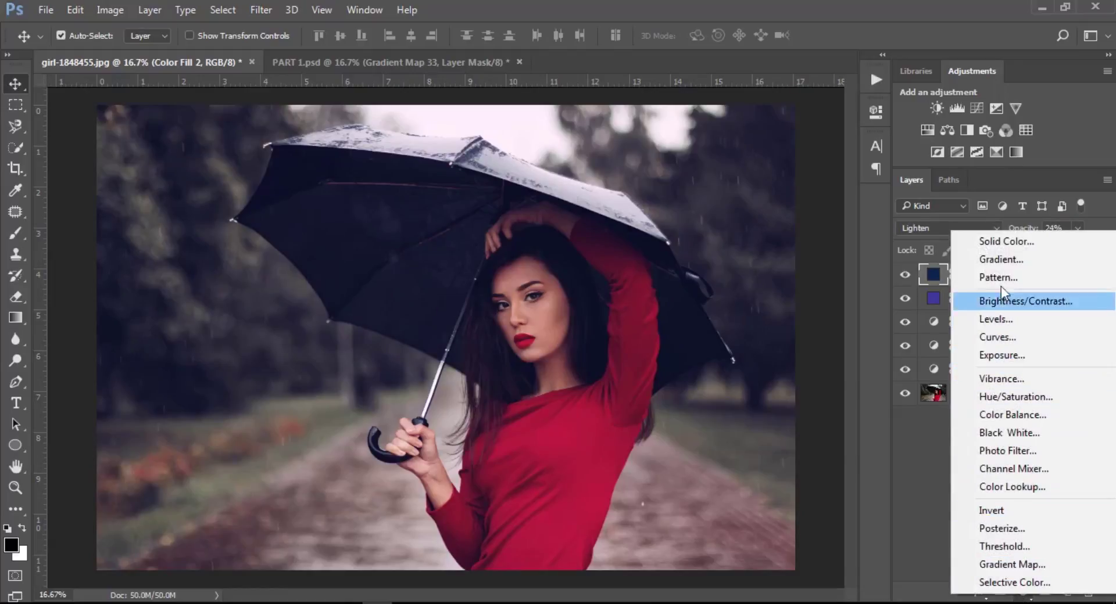
- Add a Gradient Fill layer fading red ff0000 to transparent at a 5.7° angle
click(995, 261)
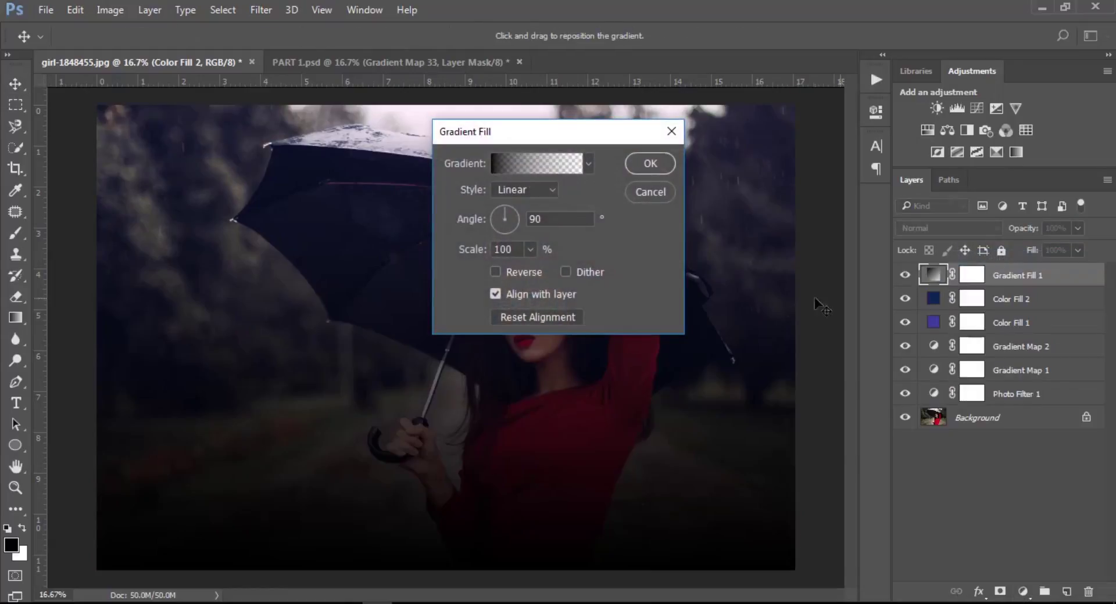
click(537, 165)
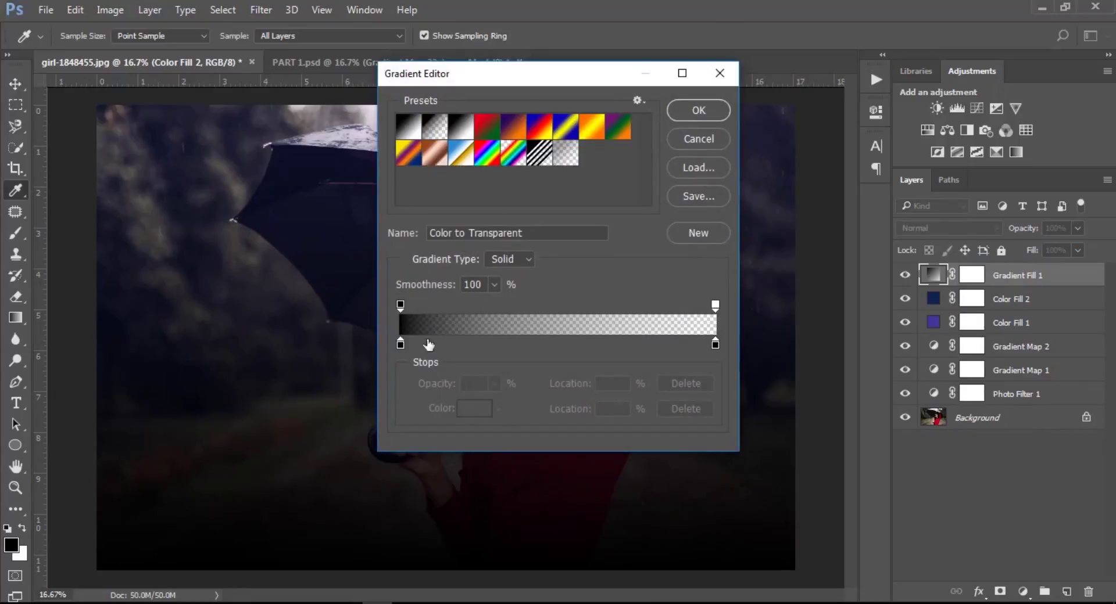
click(401, 346)
click(460, 410)
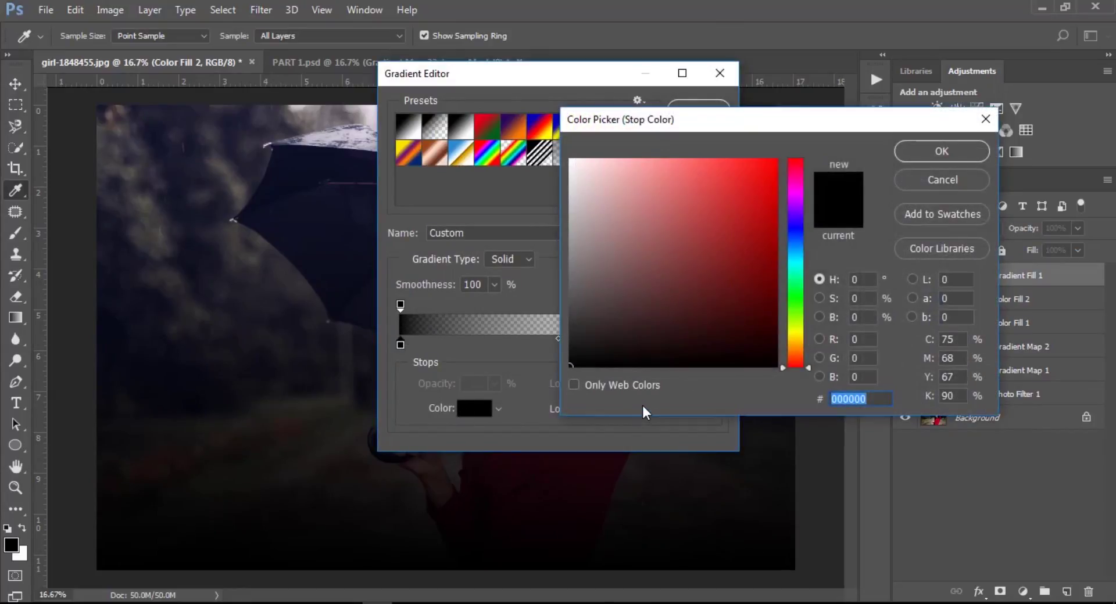
text(ff)
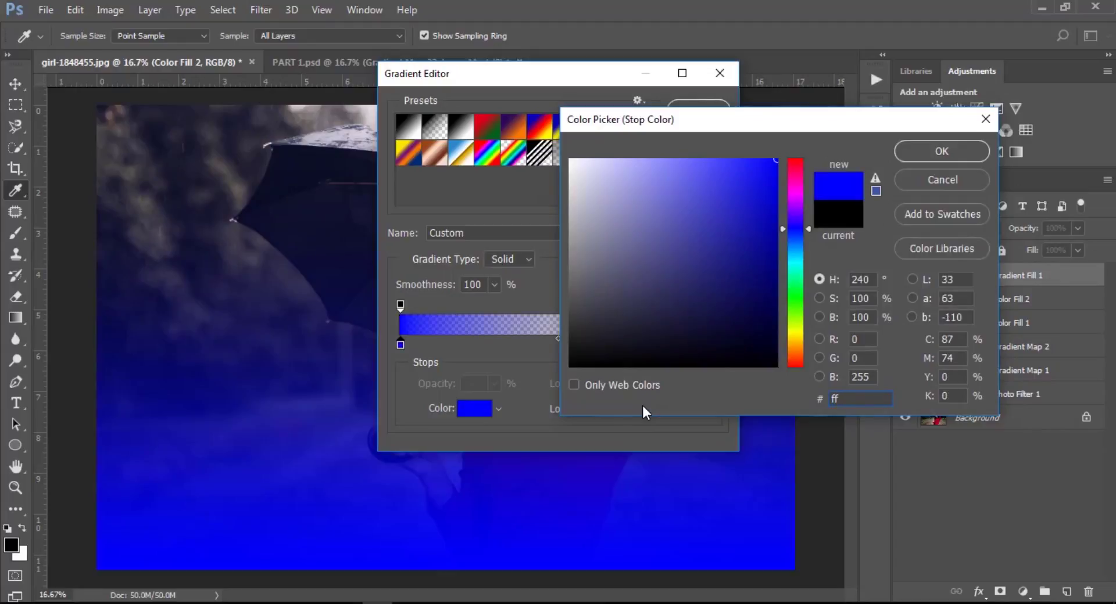
text(0000)
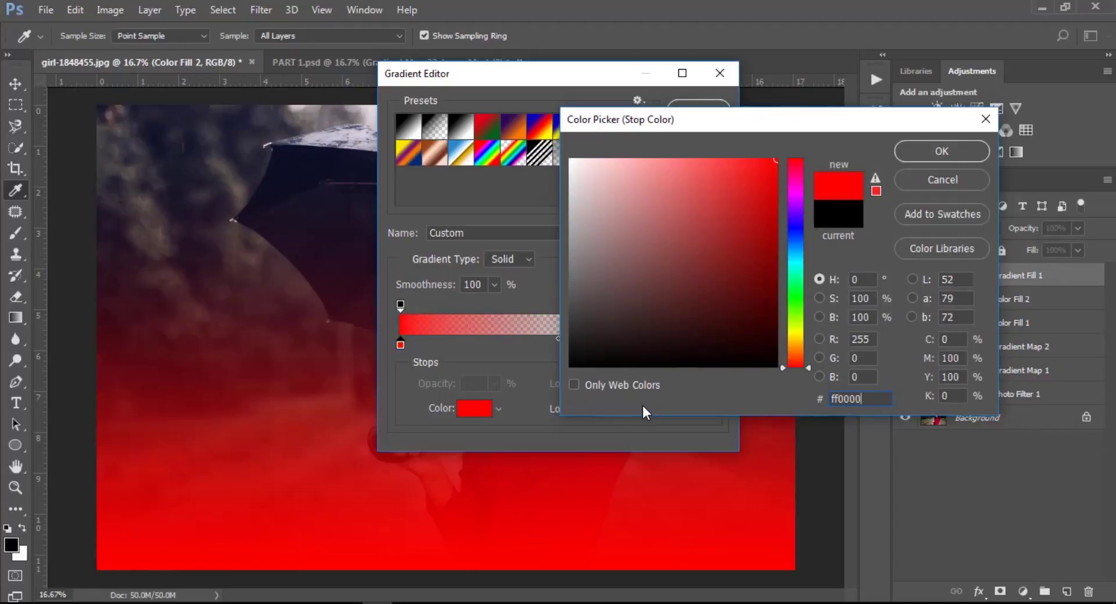
click(925, 156)
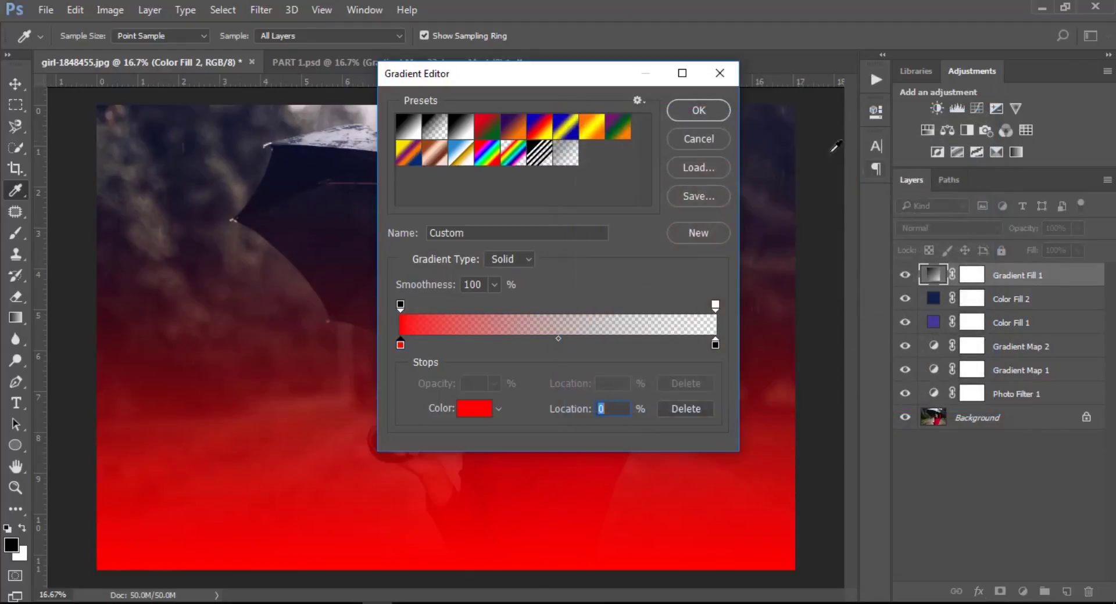
click(715, 114)
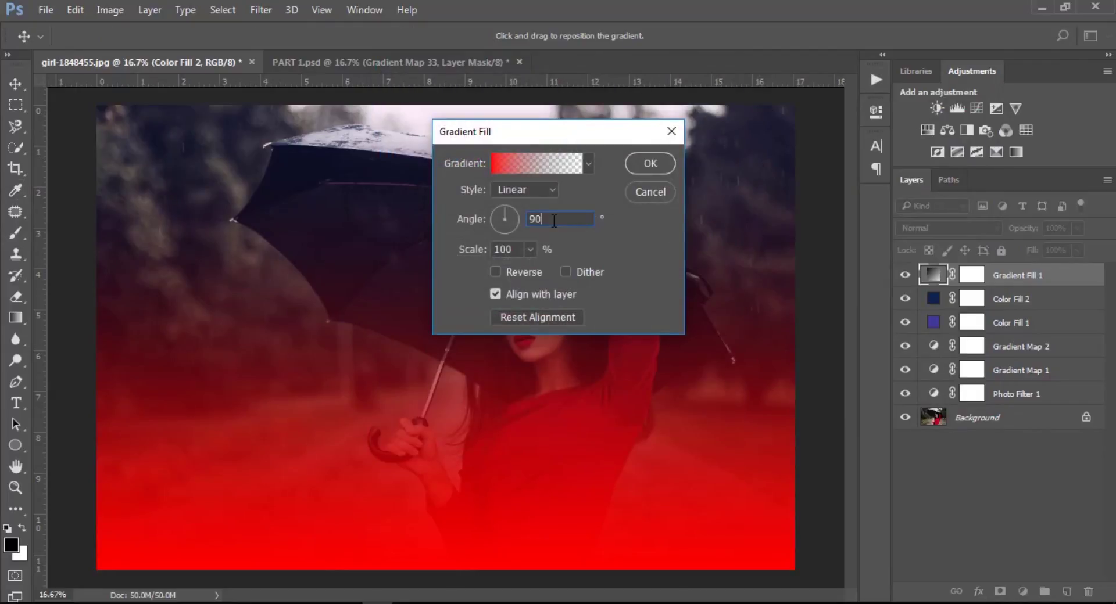
drag(554, 221, 526, 221)
text(5.)
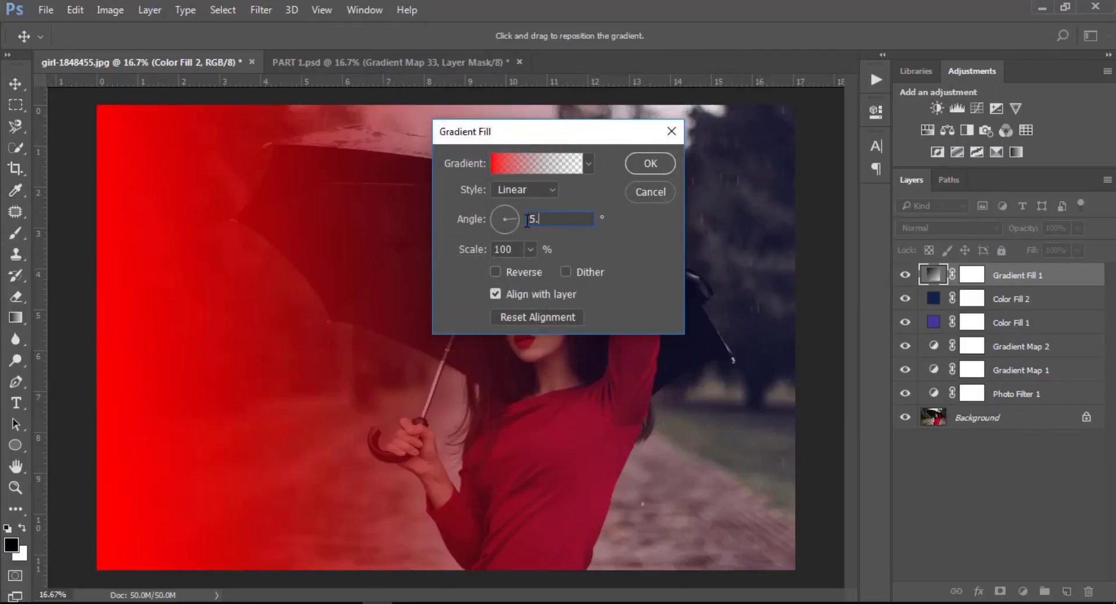
text(71)
drag(518, 249, 498, 244)
click(645, 172)
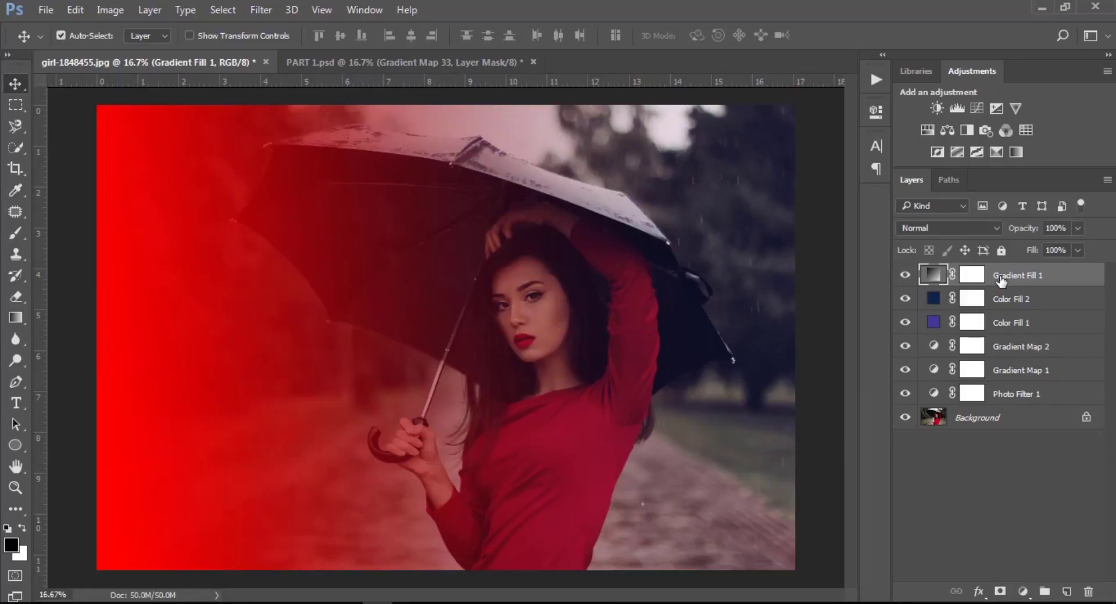
- Blend Gradient Fill 1 as Linear Dodge (Add) at 10% opacity and toggle it to compare
click(961, 230)
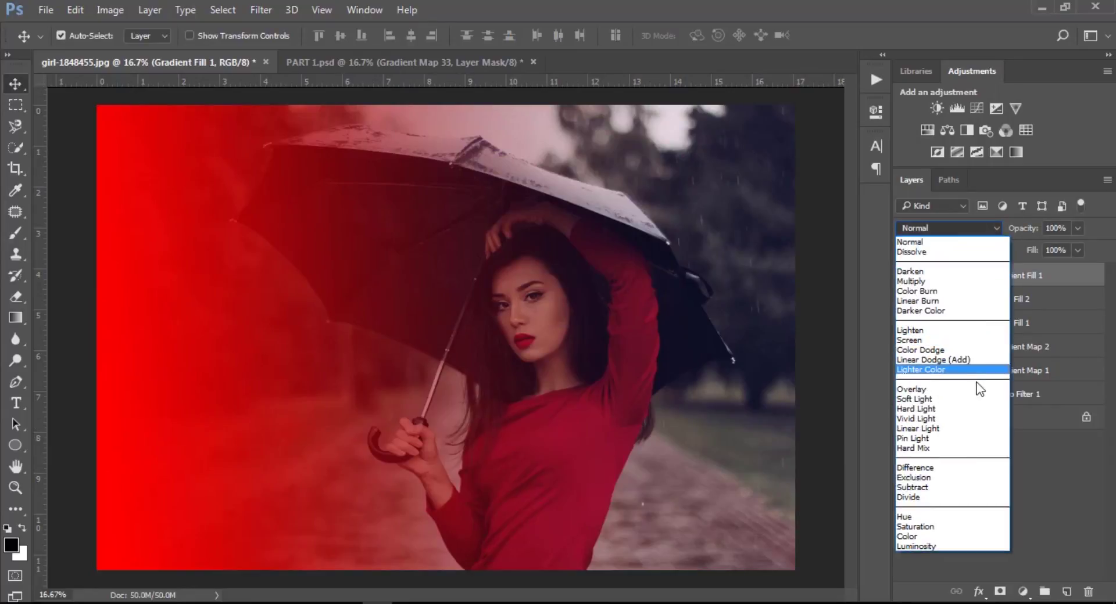
click(964, 360)
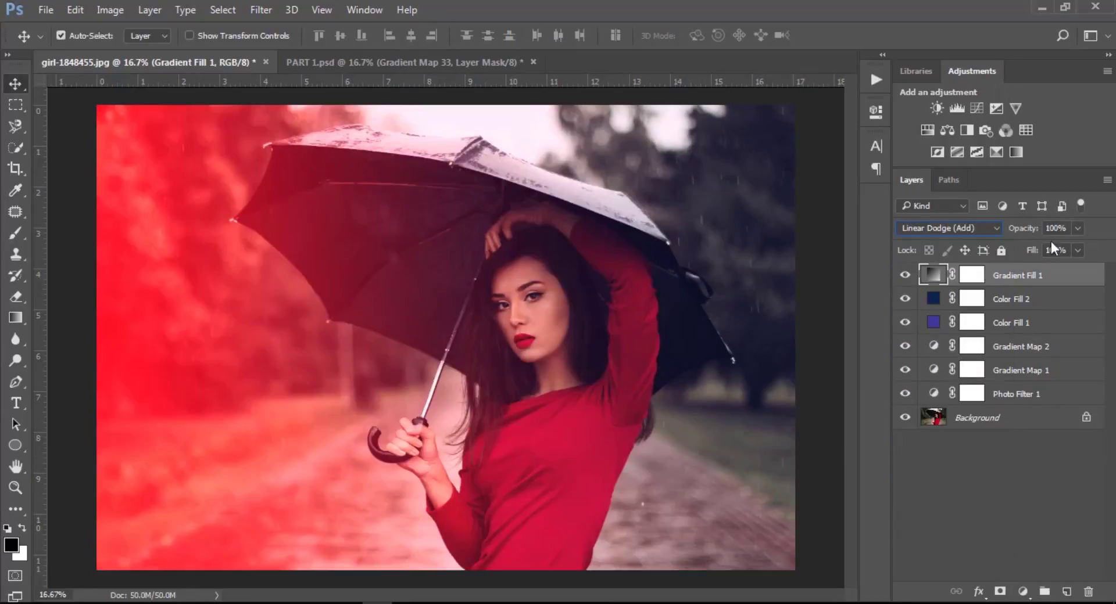
drag(1061, 225, 1003, 228)
text(10)
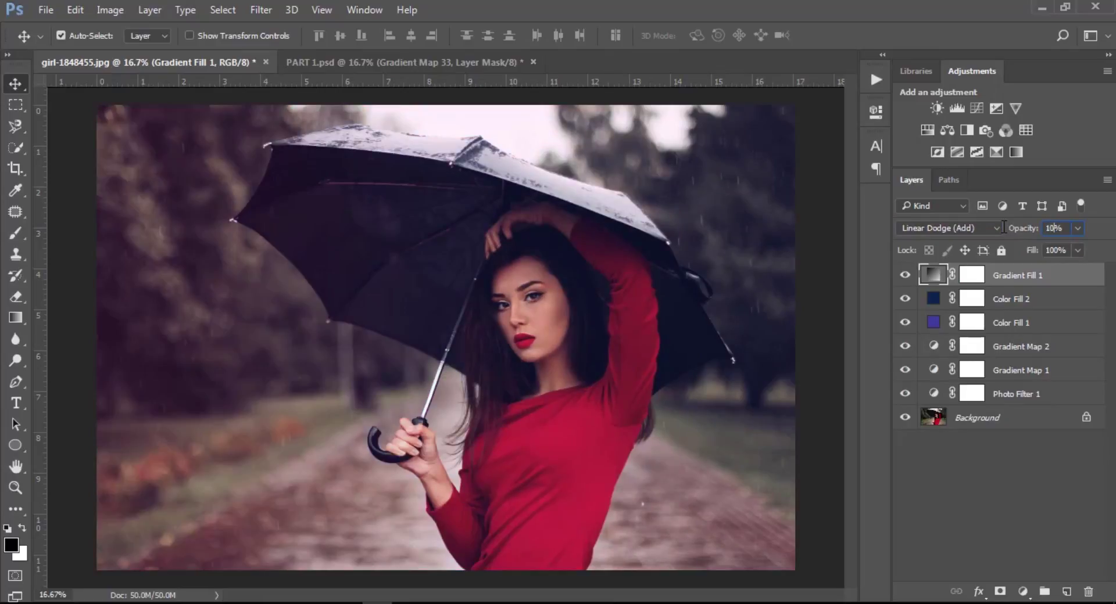
click(905, 275)
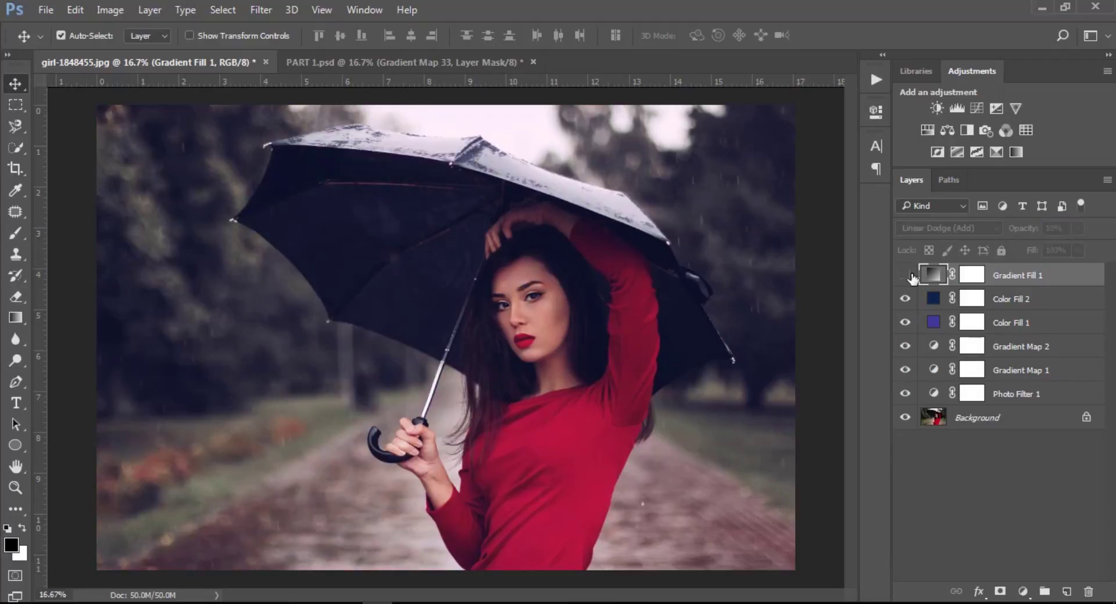
click(905, 276)
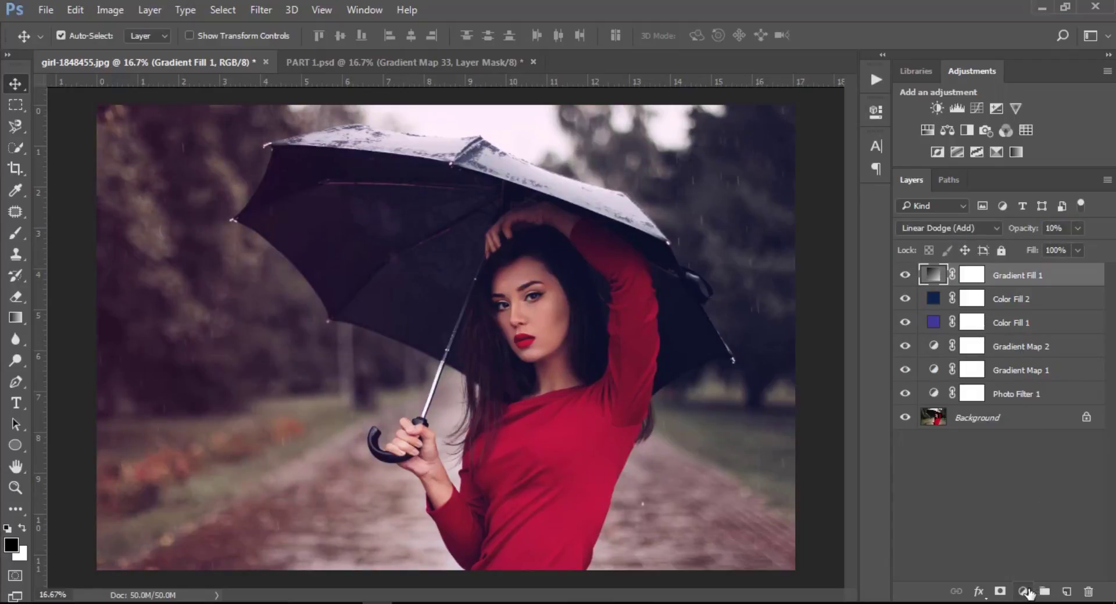
click(1024, 592)
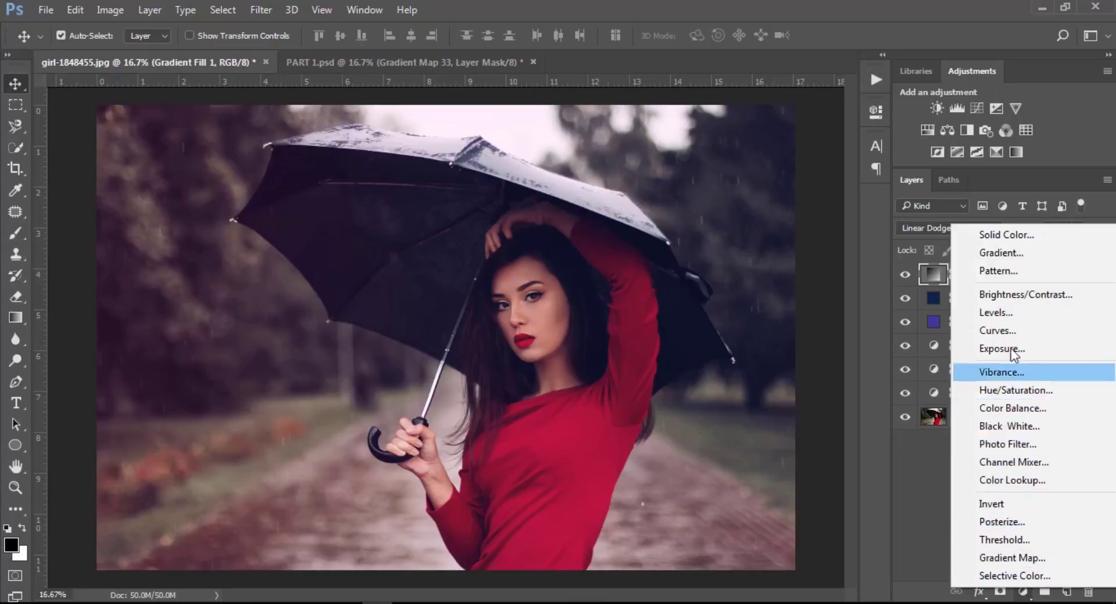
- Add a Gradient Fill layer fading deep blue 0008ac to transparent at -149.74°
click(1014, 249)
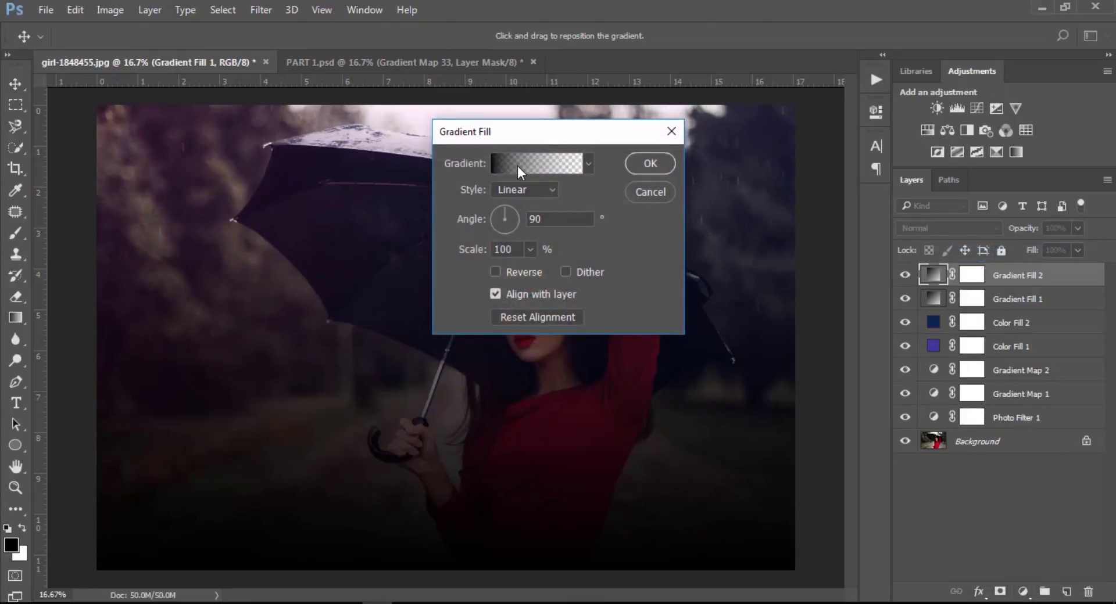
click(517, 165)
click(400, 346)
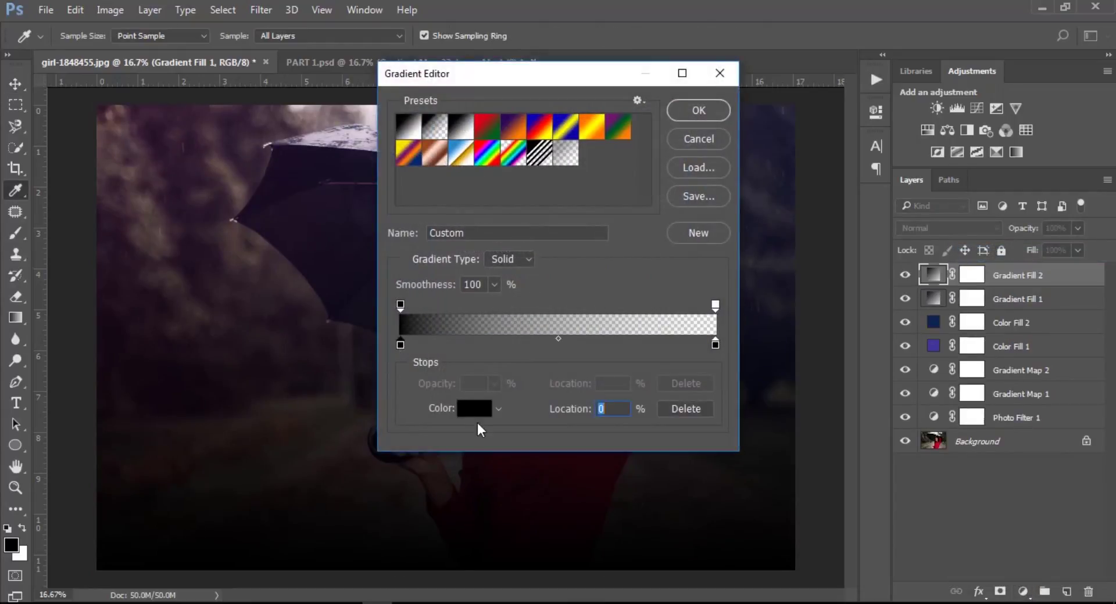
click(469, 408)
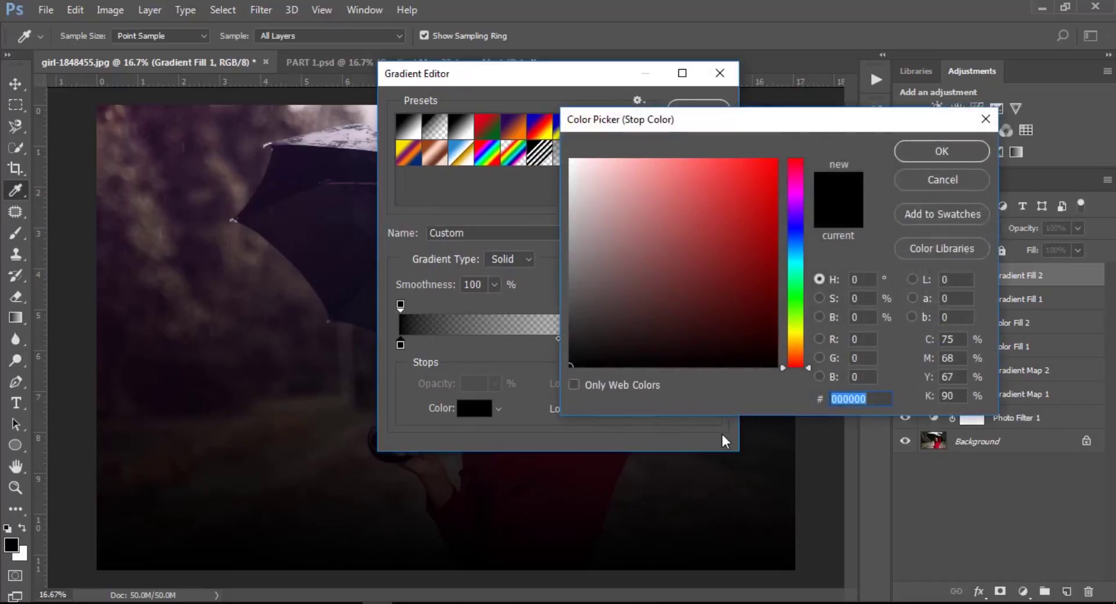
text(0008)
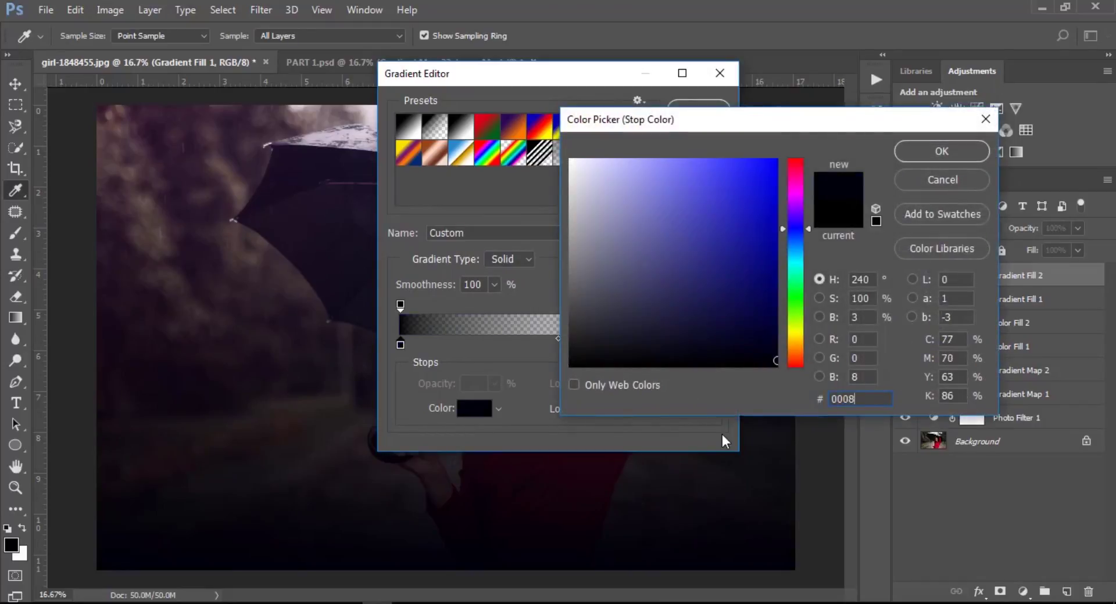
text(ac)
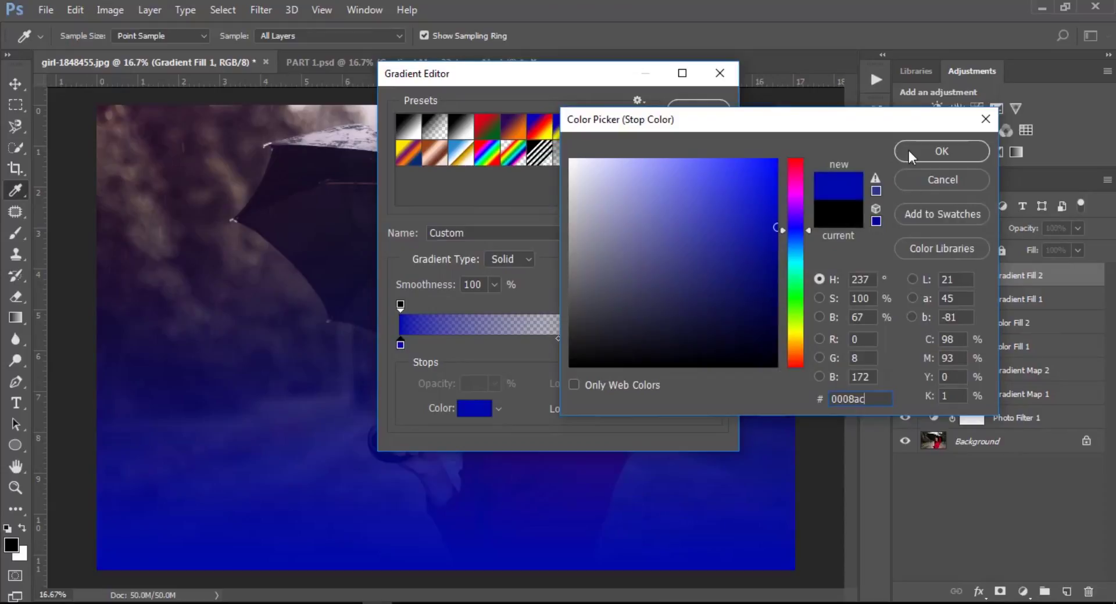
click(909, 151)
click(702, 111)
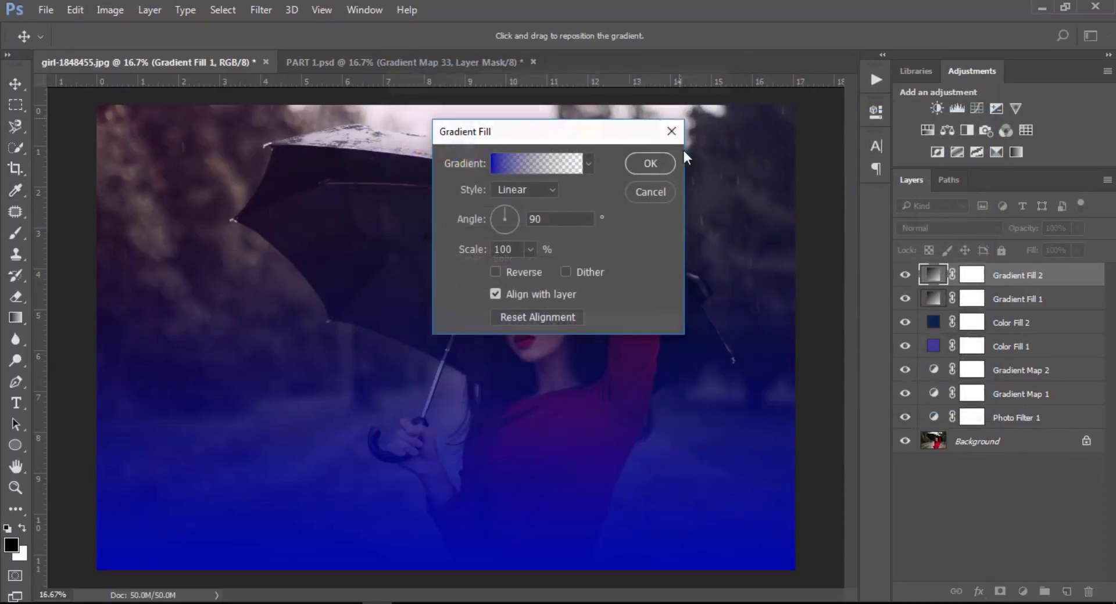
double_click(566, 224)
text(-)
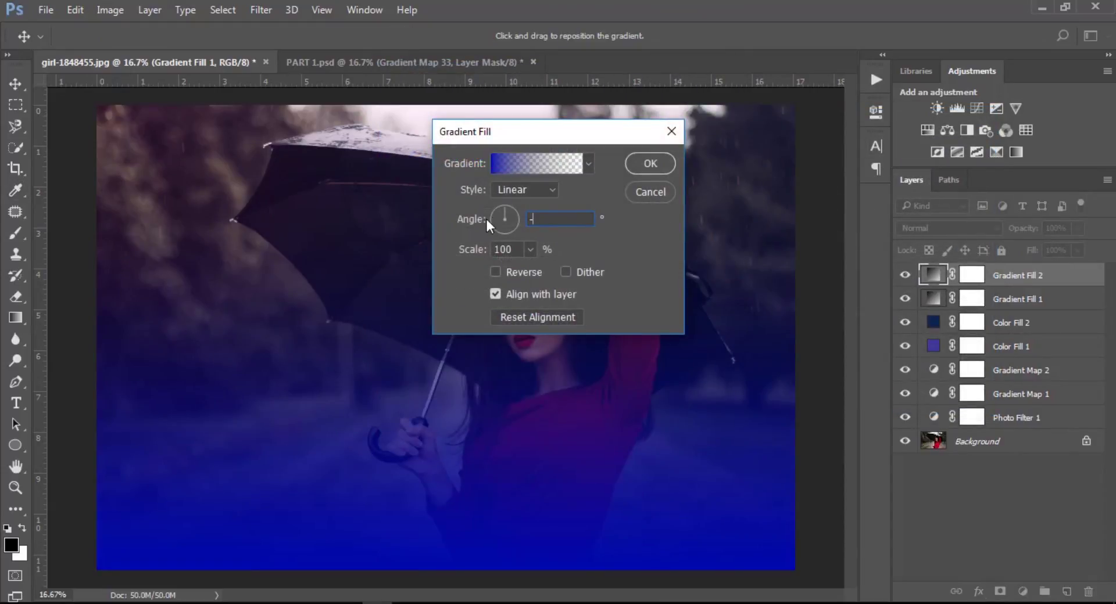
text(149)
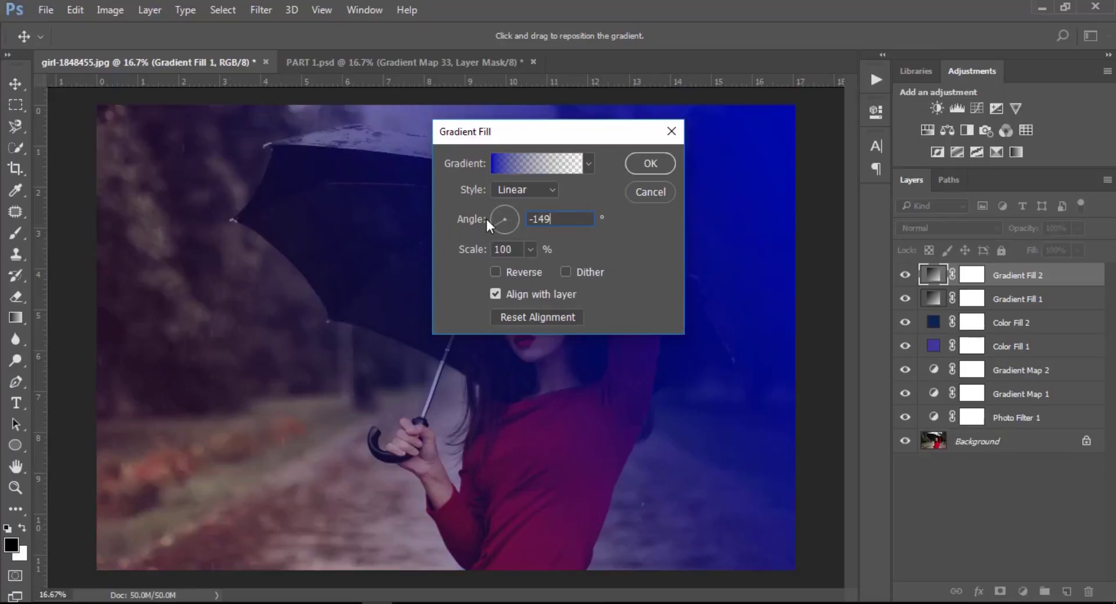
text(.74)
click(633, 170)
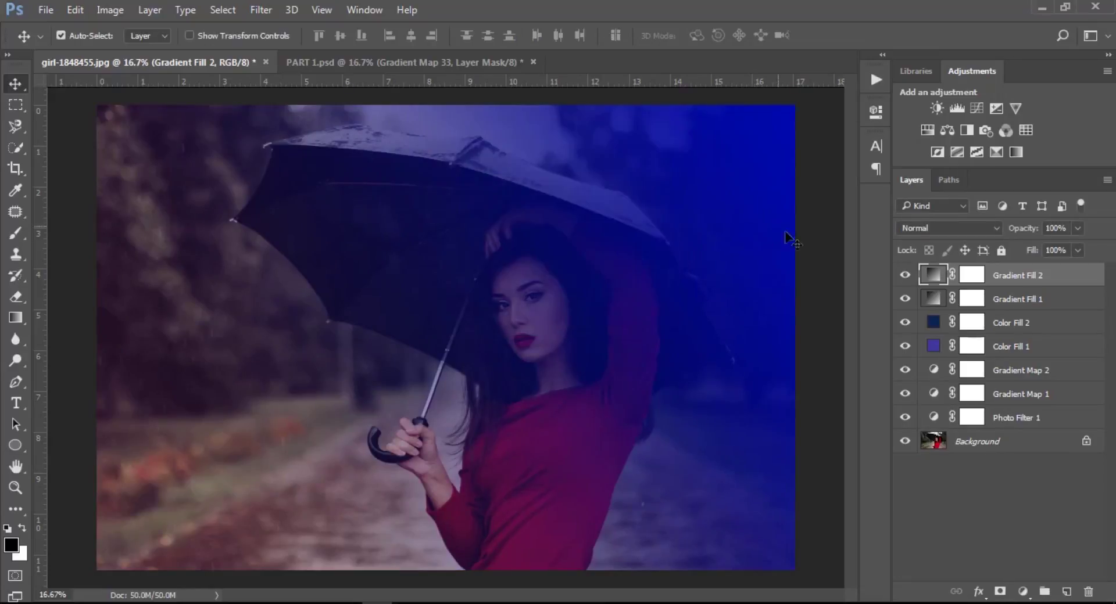
- Blend Gradient Fill 2 as Linear Dodge (Add) at 10% opacity
click(902, 229)
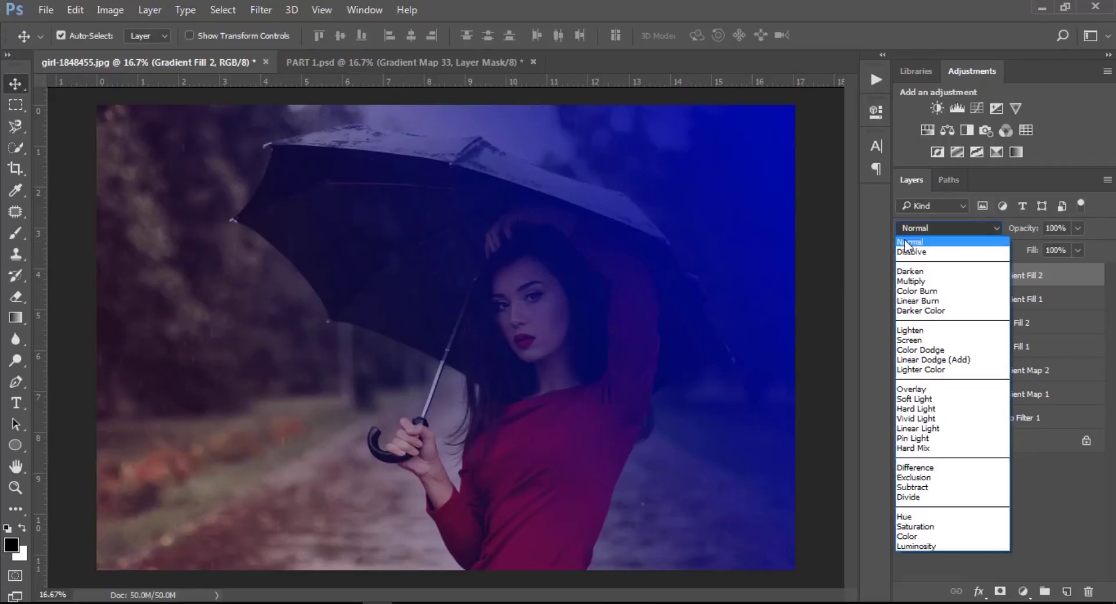
click(913, 359)
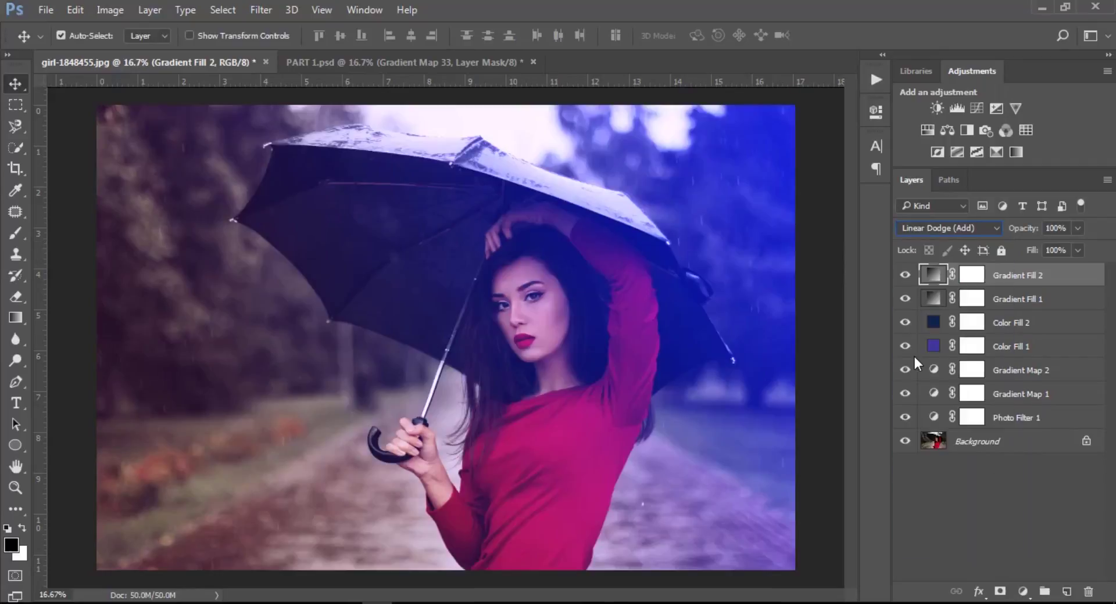
click(1058, 228)
text(10)
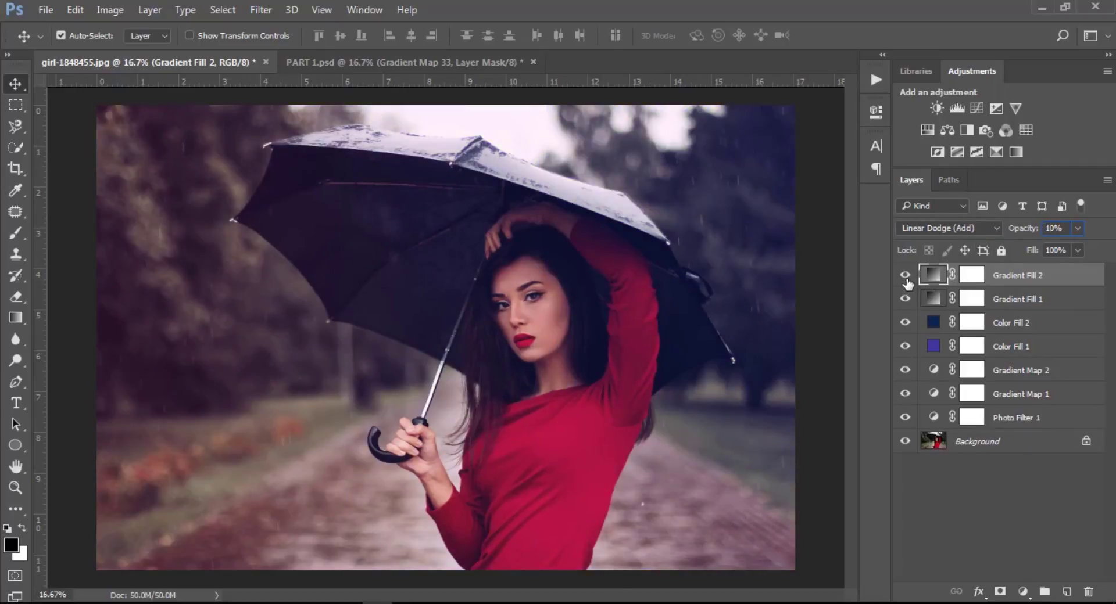
key(Return)
- Add a Levels layer with black input 3 and midtone 1.13
click(1023, 592)
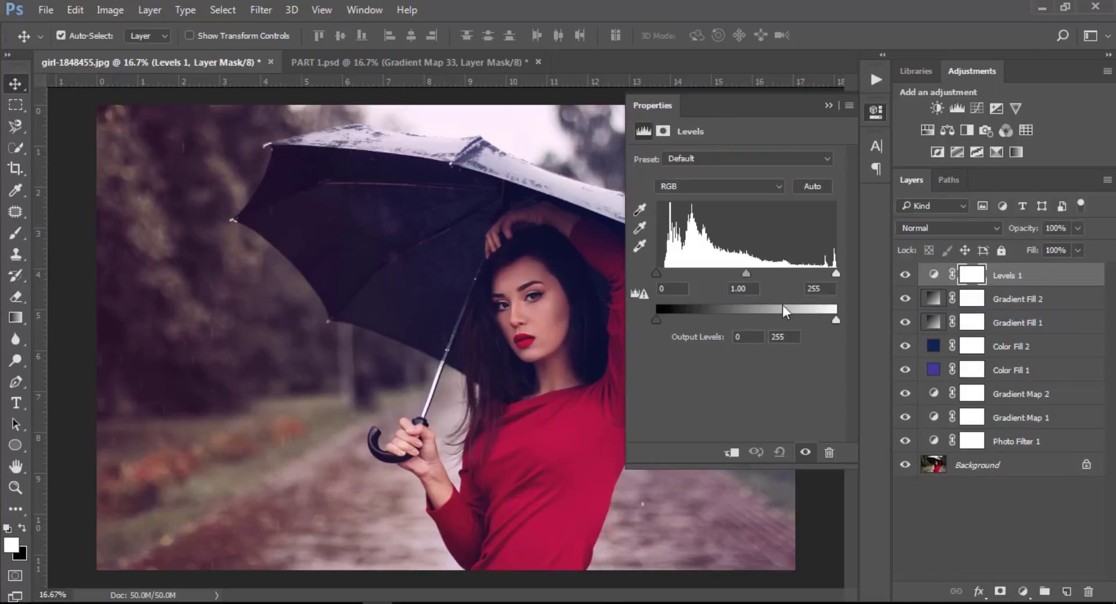
click(679, 286)
key(Up)
key(Up)
key(Up)
double_click(747, 289)
text(1)
key(Tab)
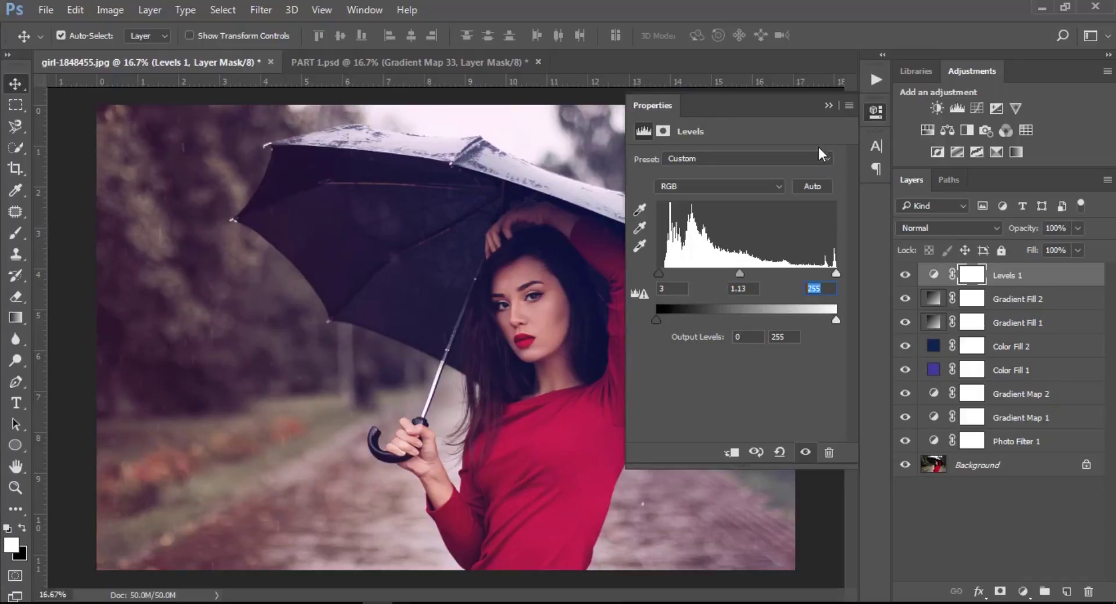
click(825, 111)
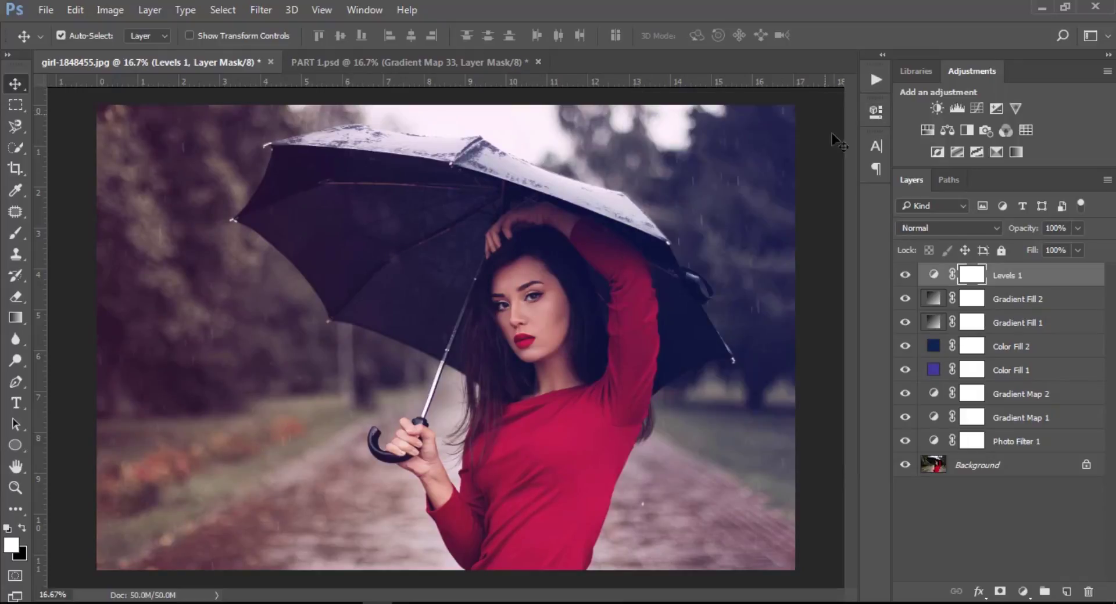
- Add an Exposure adjustment layer with exposure set to -0.28
click(1024, 592)
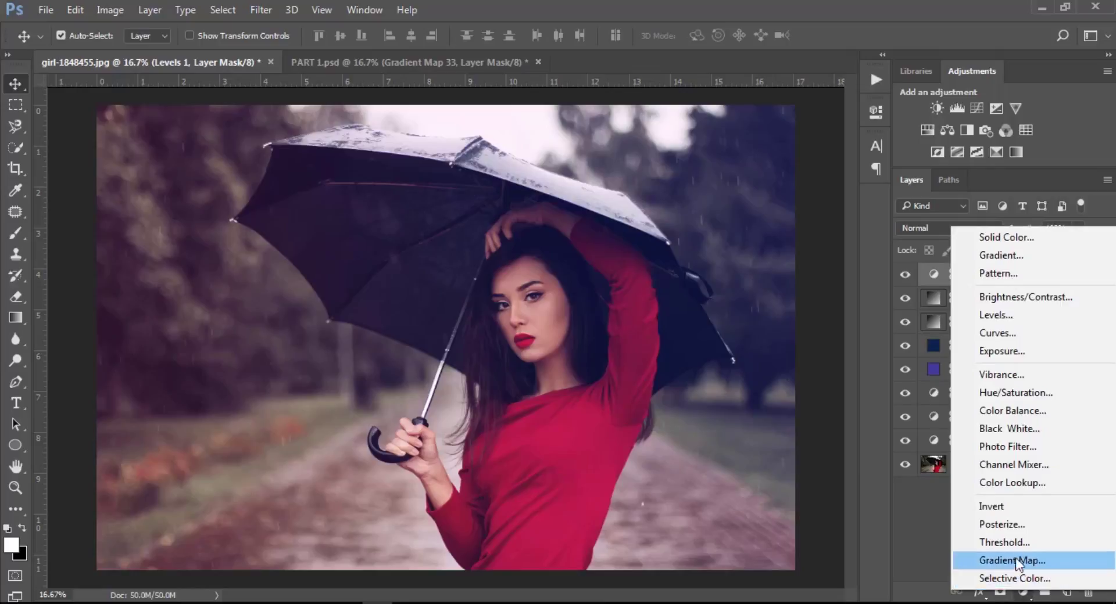
click(1003, 351)
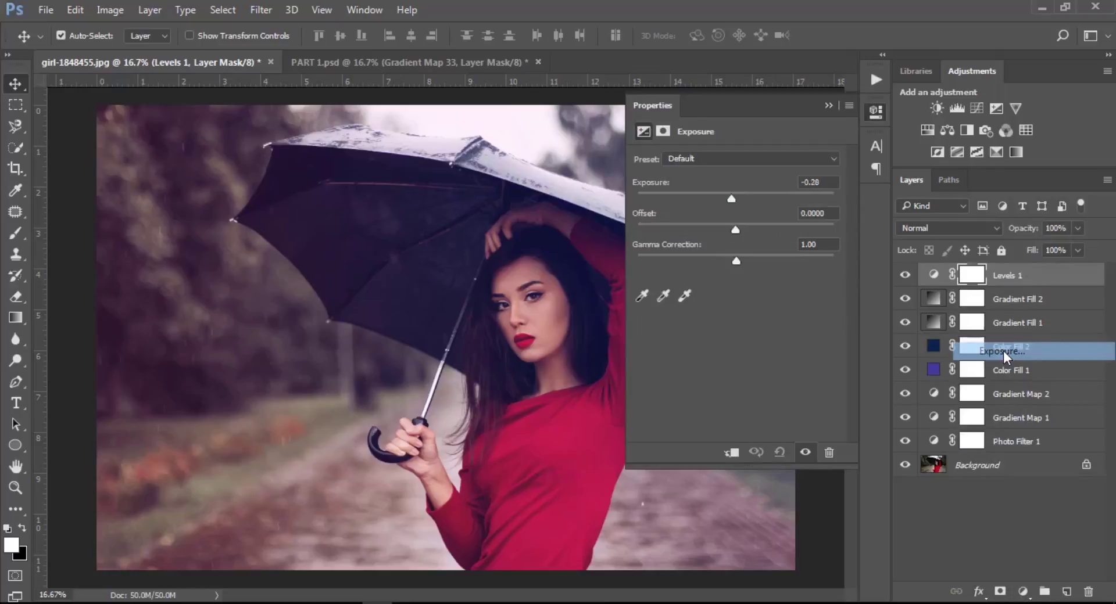
double_click(820, 183)
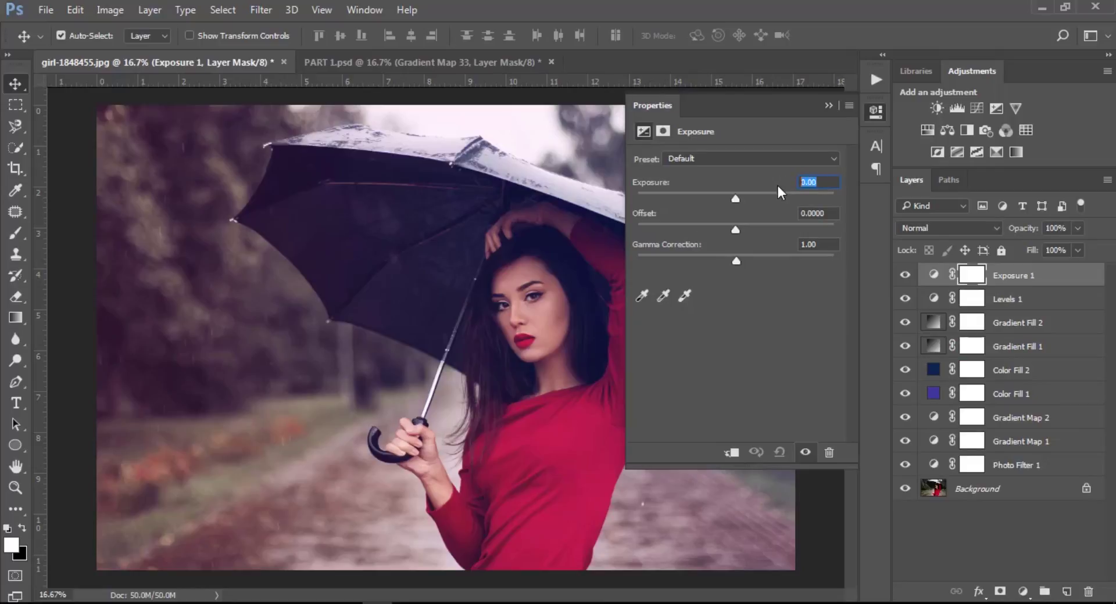
text(-0.28)
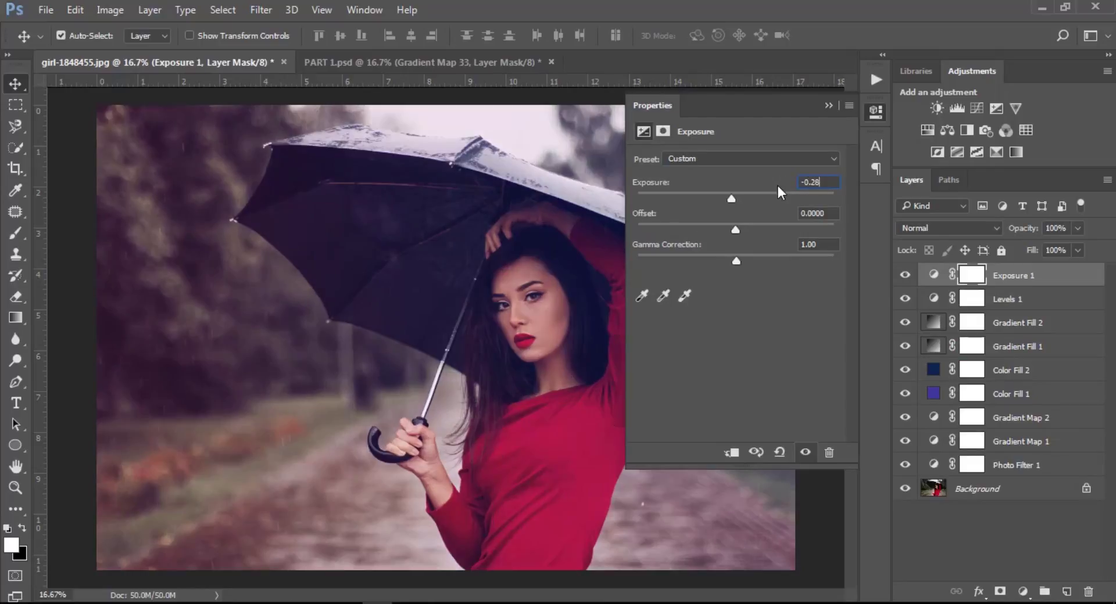
double_click(824, 214)
double_click(828, 245)
- Group all grading layers from Exposure 1 to Photo Filter 1 with Ctrl+G
click(905, 277)
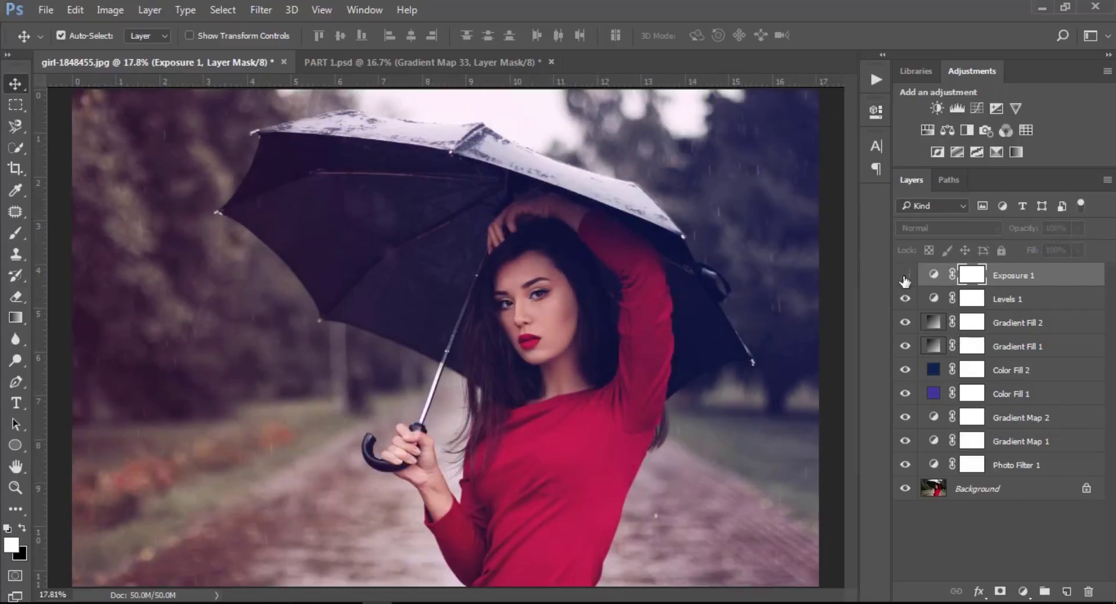
click(905, 276)
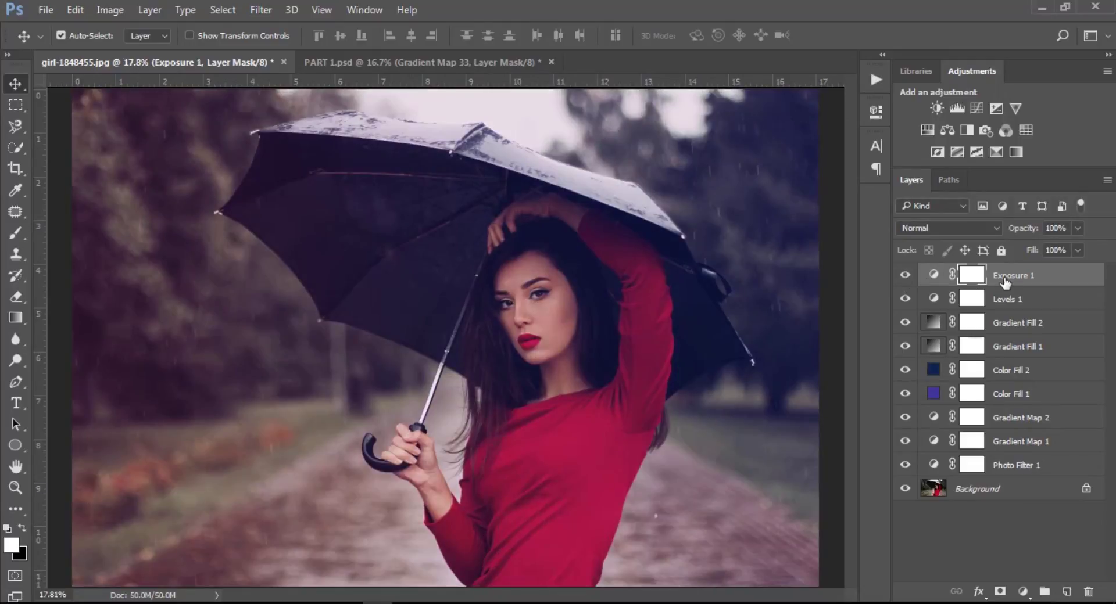
shift+click(1018, 465)
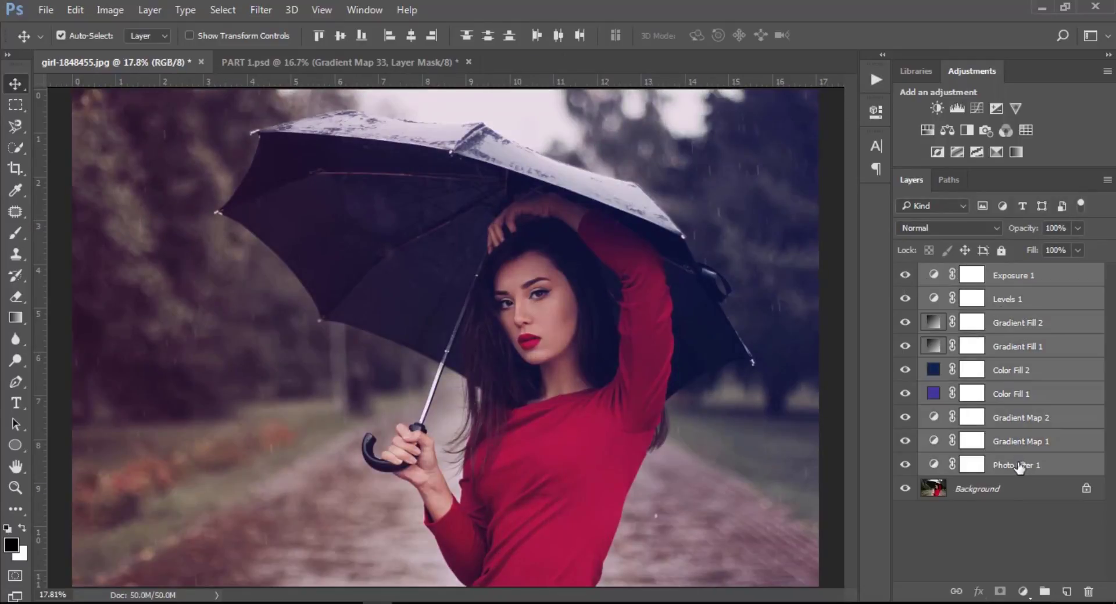
key(ctrl+g)
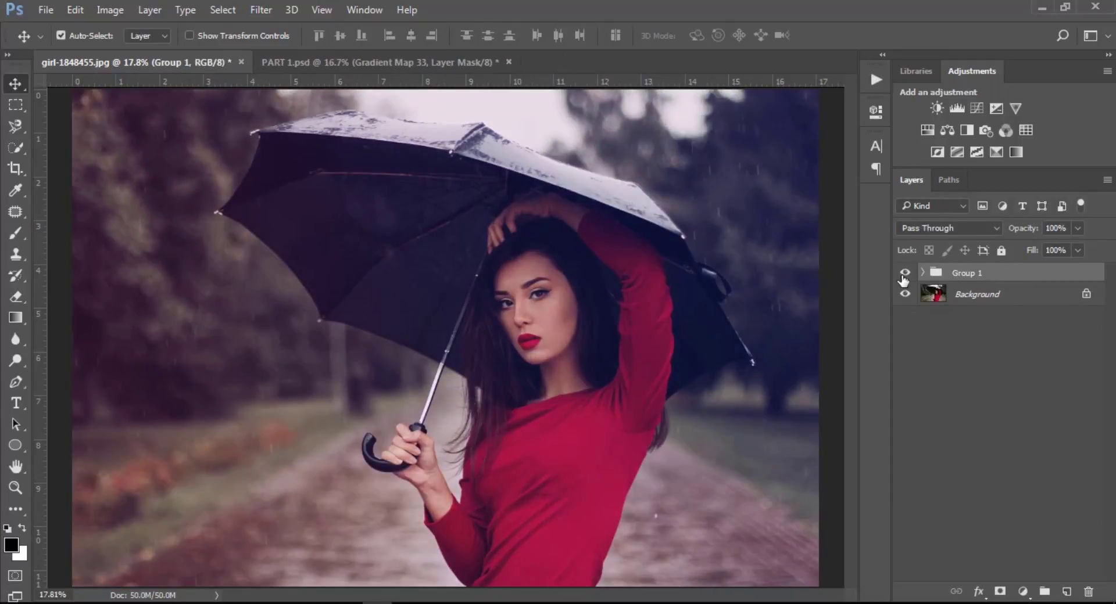
- Toggle Group 1's visibility to compare the photo before and after grading
click(904, 273)
click(904, 273)
key(ctrl)
scroll(437, 329, down, 1)
scroll(437, 329, up, 1)
scroll(440, 335, down, 1)
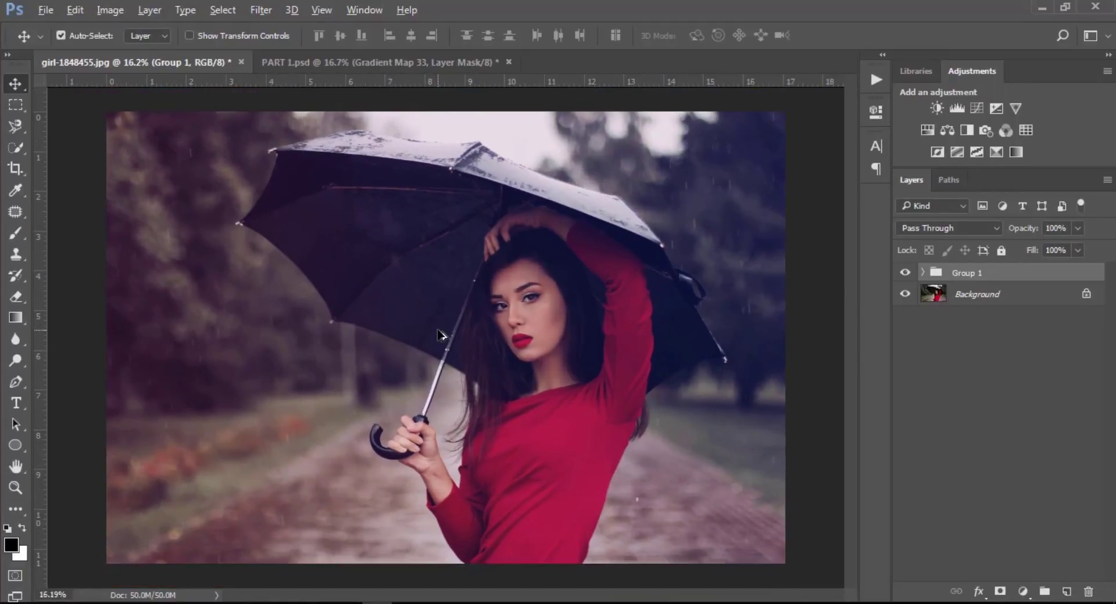